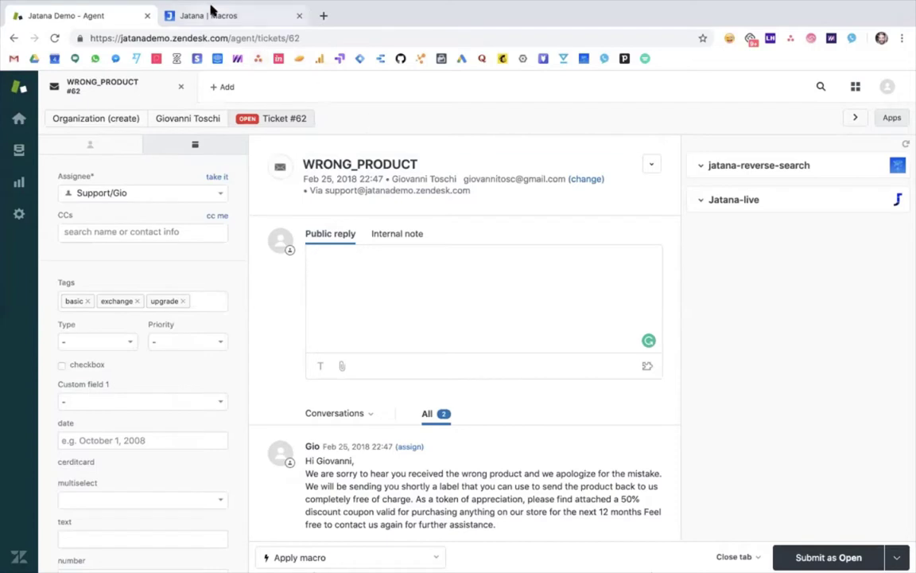
Switch to the Jatana dashboard, look over the triggers and macros, and examine the macro filter options.
{"action": "left_click", "coordinate": [208, 15]}
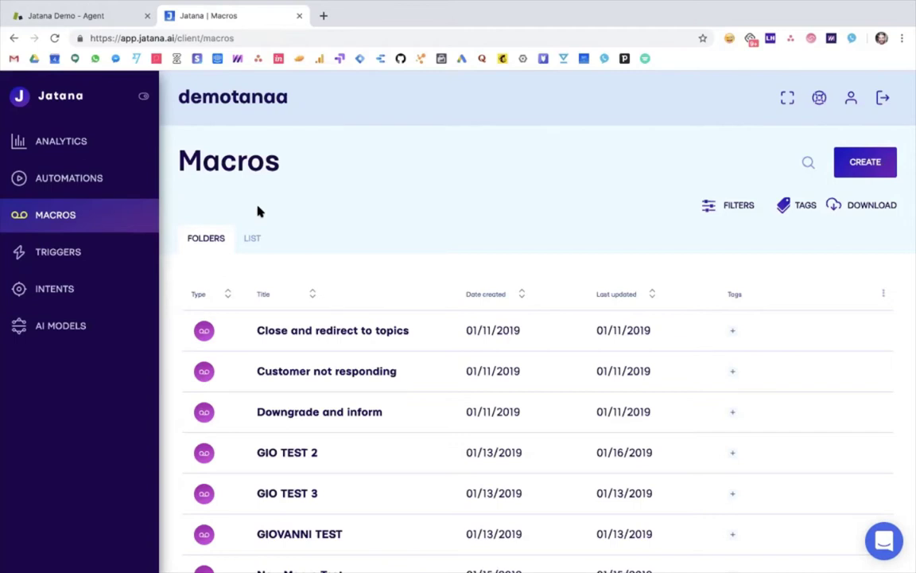
{"action": "left_click", "coordinate": [84, 248]}
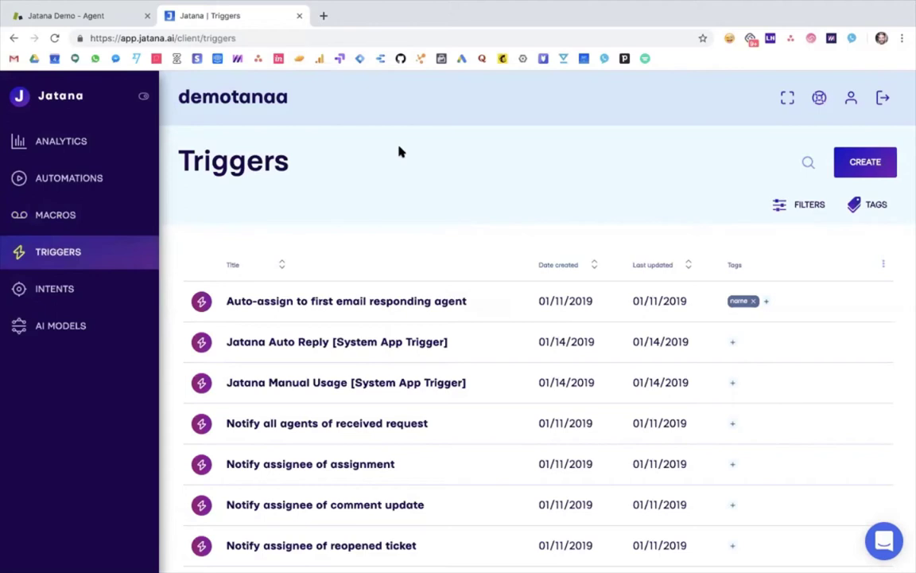
{"action": "left_click", "coordinate": [56, 214]}
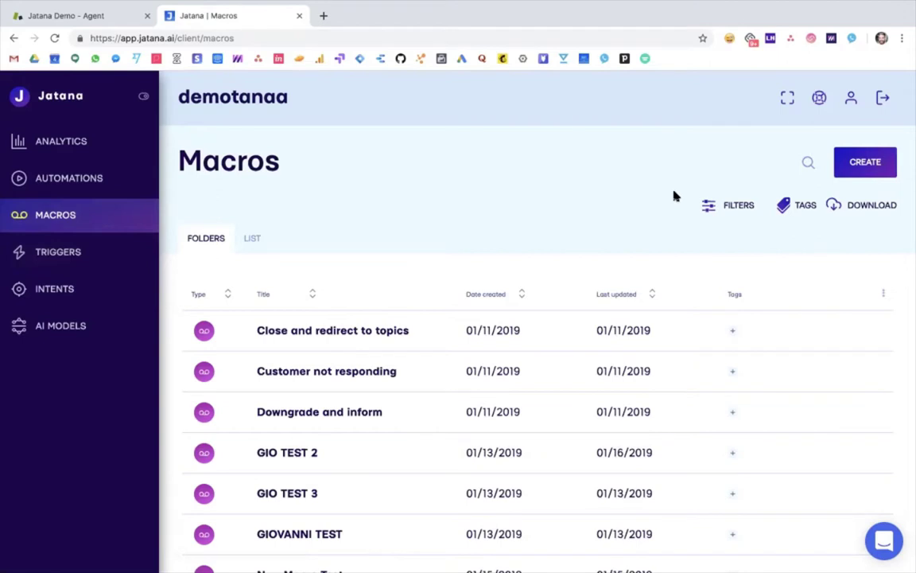
{"action": "left_click", "coordinate": [736, 205]}
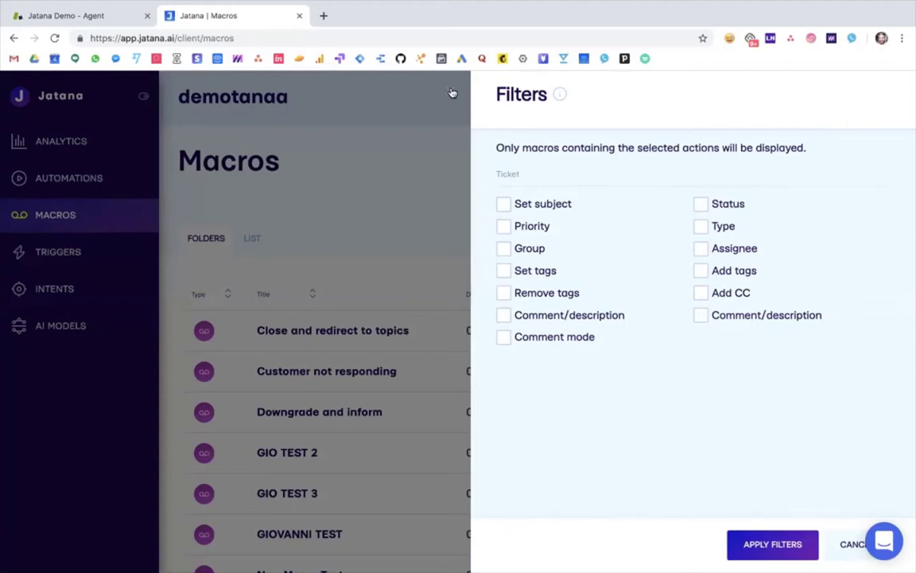
{"action": "left_click", "coordinate": [195, 260]}
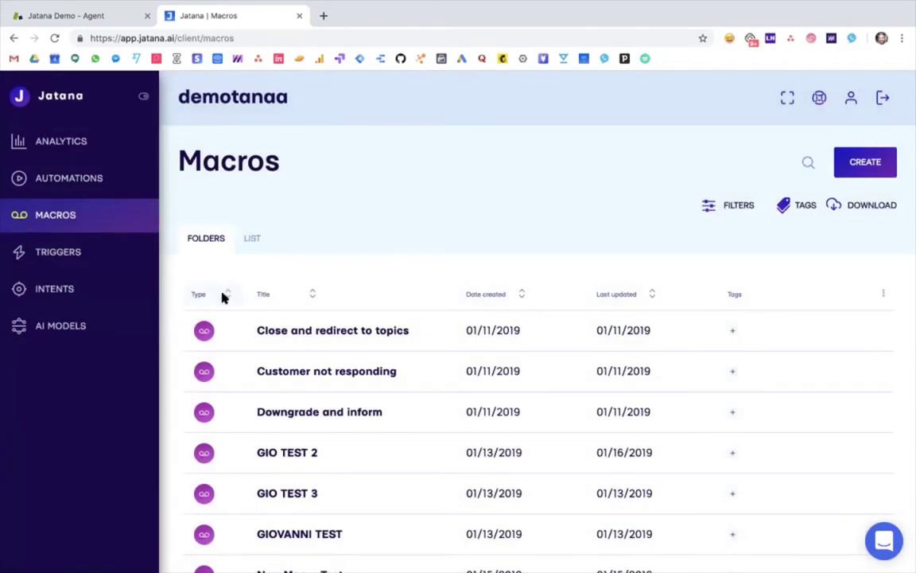
Sort the macros by folder, switch them to the flat list view, and browse the list.
{"action": "left_click", "coordinate": [225, 297]}
{"action": "left_click", "coordinate": [209, 318]}
{"action": "scroll", "coordinate": [289, 262], "scroll_direction": "down", "scroll_amount": 2}
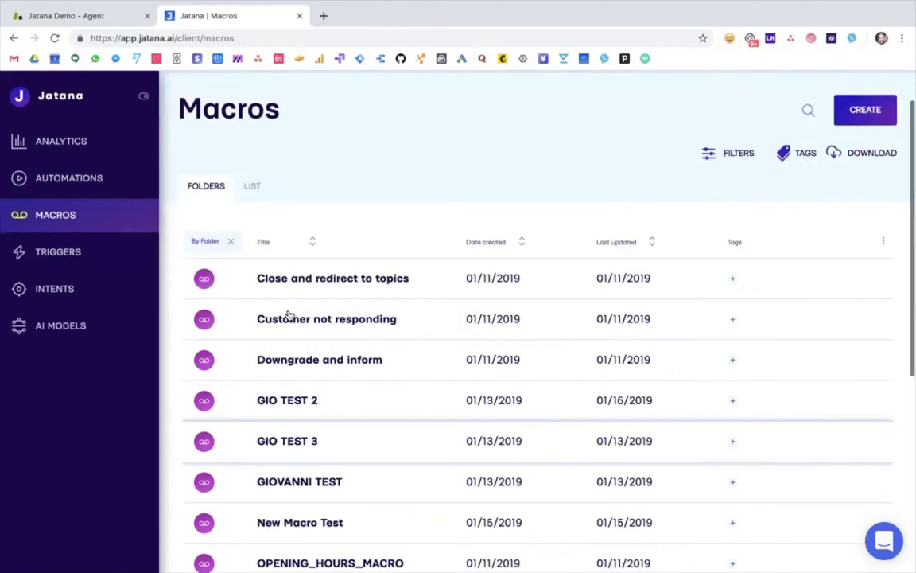
{"action": "left_click", "coordinate": [251, 188]}
{"action": "scroll", "coordinate": [327, 312], "scroll_direction": "down", "scroll_amount": 6}
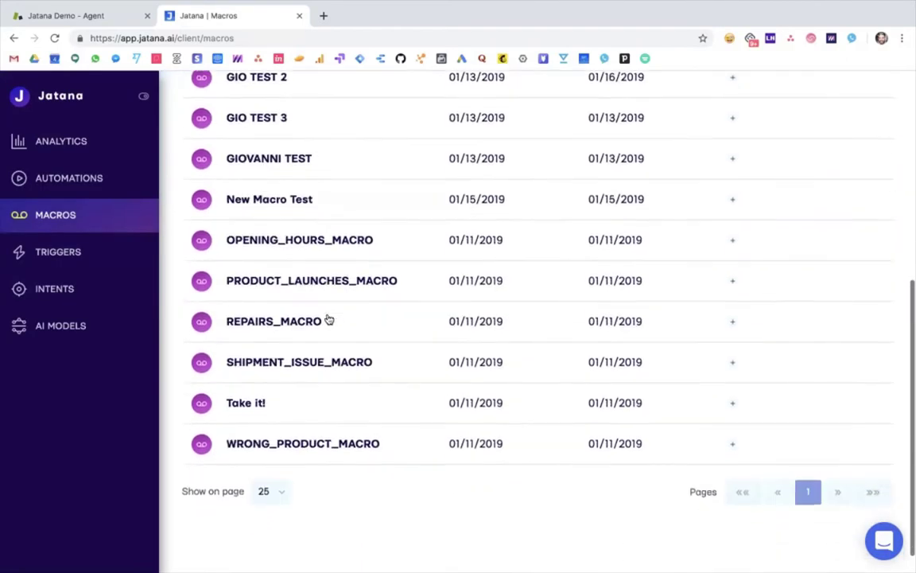
{"action": "scroll", "coordinate": [293, 211], "scroll_direction": "up", "scroll_amount": 6}
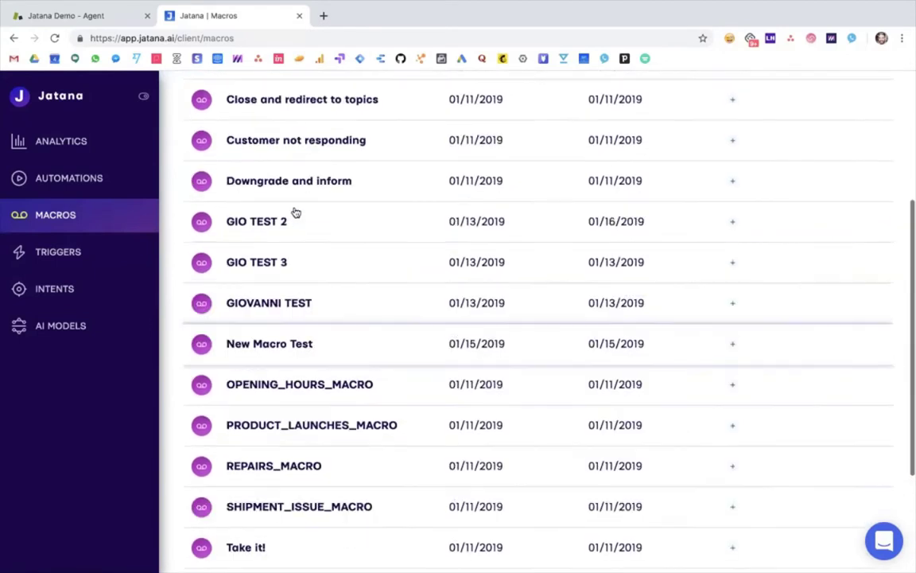
Review the actions of the "Customer not responding" macro, then show the tag choices for "Close and redirect to topics".
{"action": "left_click", "coordinate": [295, 208]}
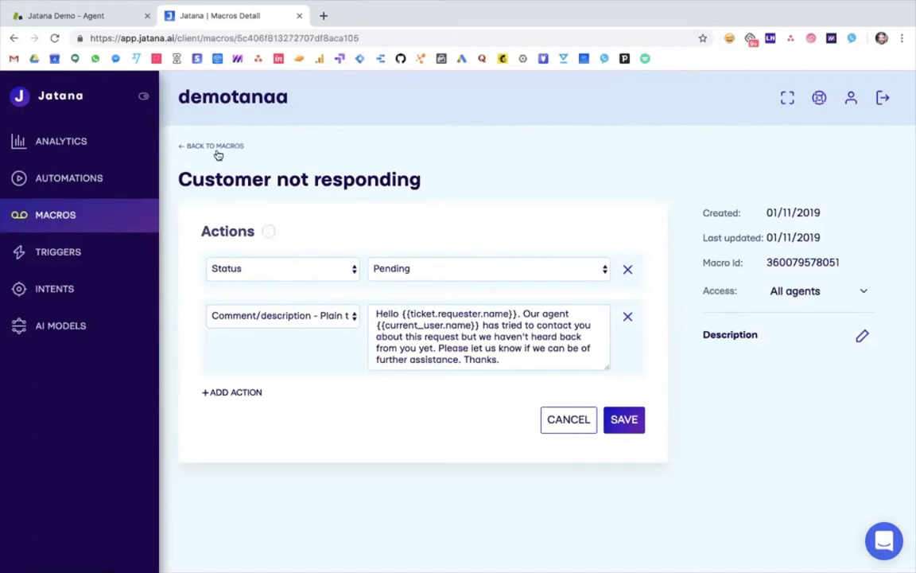
{"action": "left_click", "coordinate": [191, 145]}
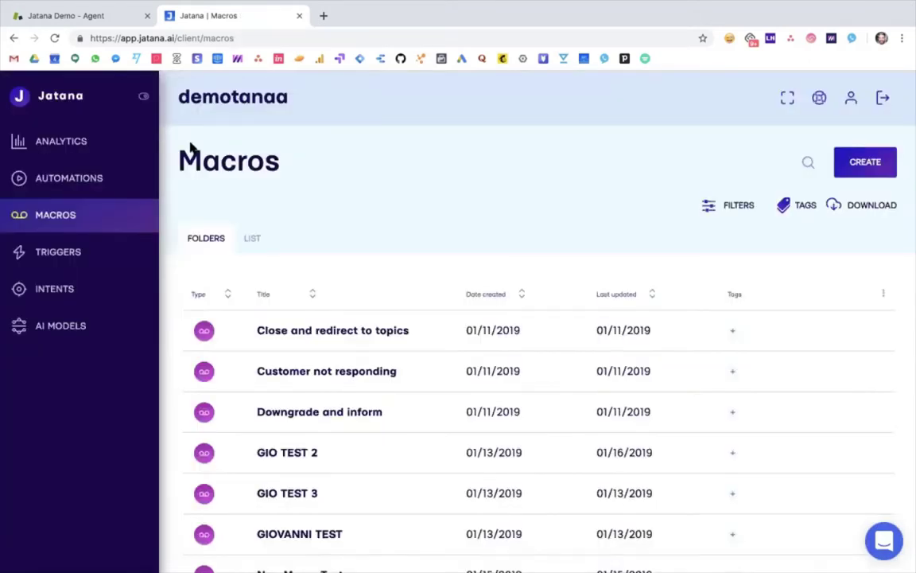
{"action": "left_click", "coordinate": [745, 334]}
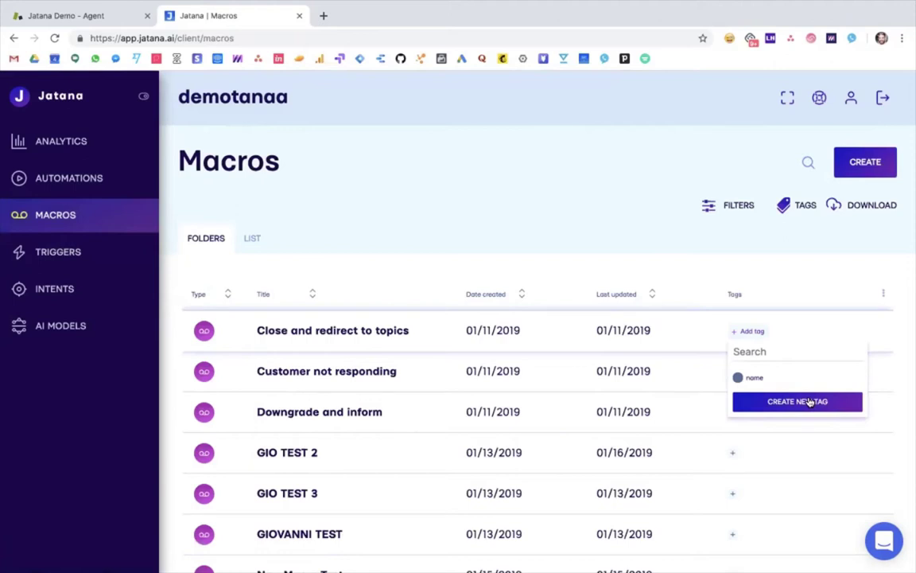
Review the sample ticket behind the "Downgrade and inform" macro intent, then return to the intents overview.
{"action": "left_click", "coordinate": [92, 265]}
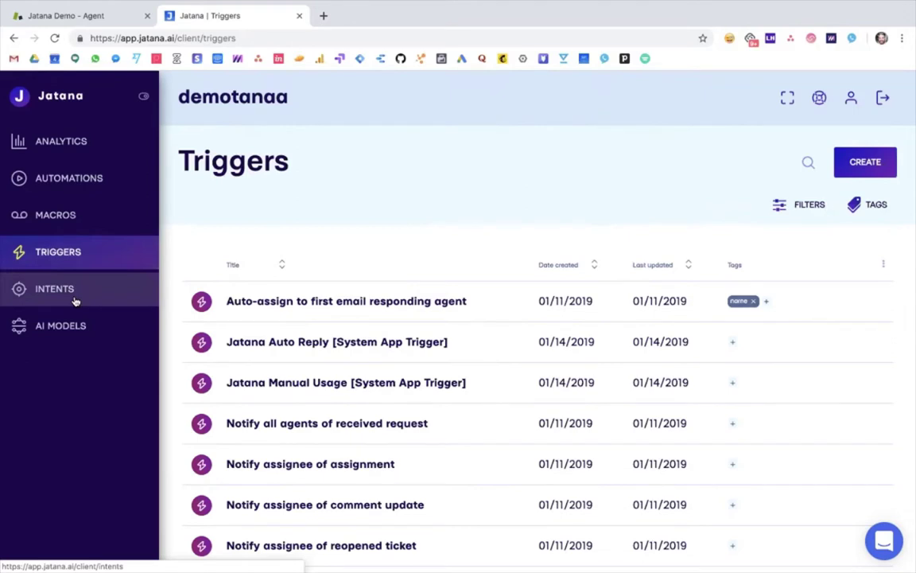
{"action": "left_click", "coordinate": [74, 299]}
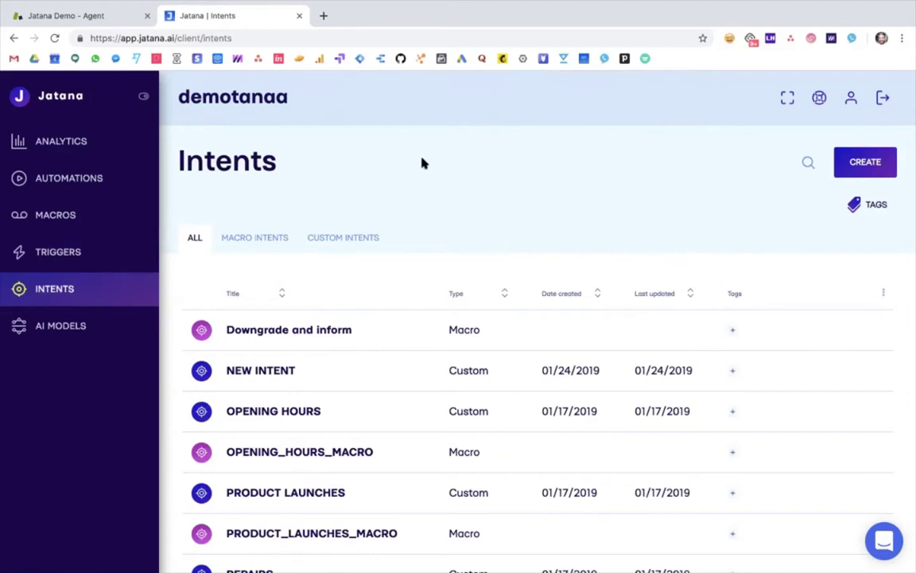
{"action": "left_click", "coordinate": [275, 238]}
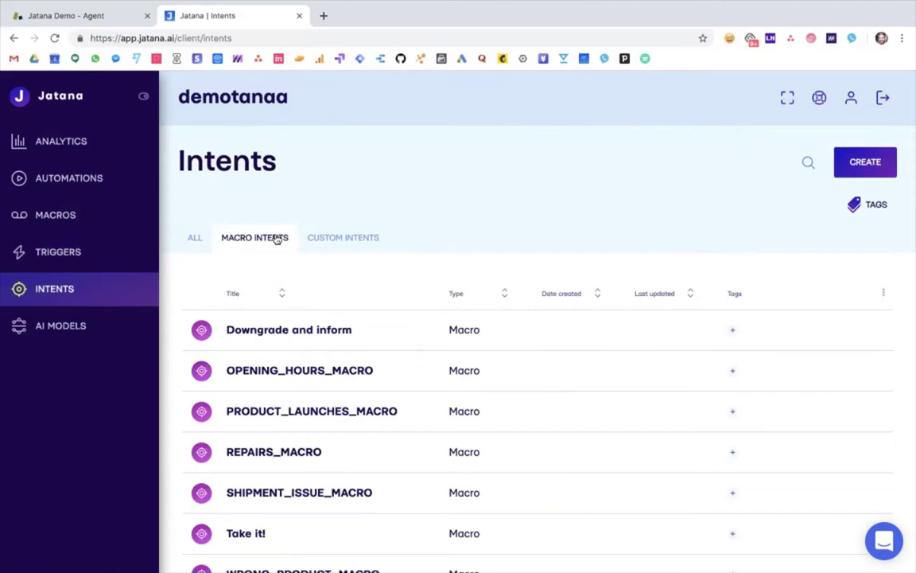
{"action": "left_click", "coordinate": [283, 328]}
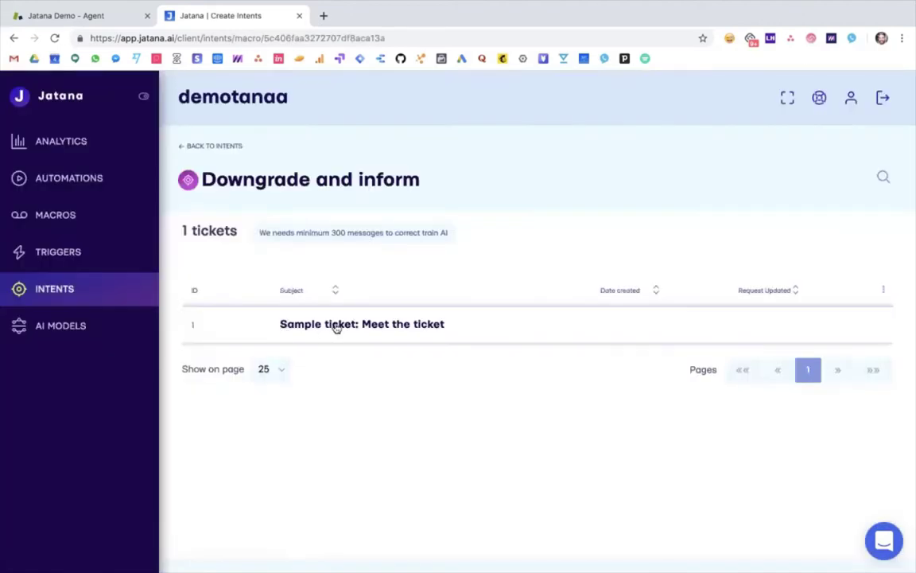
{"action": "left_click", "coordinate": [382, 331]}
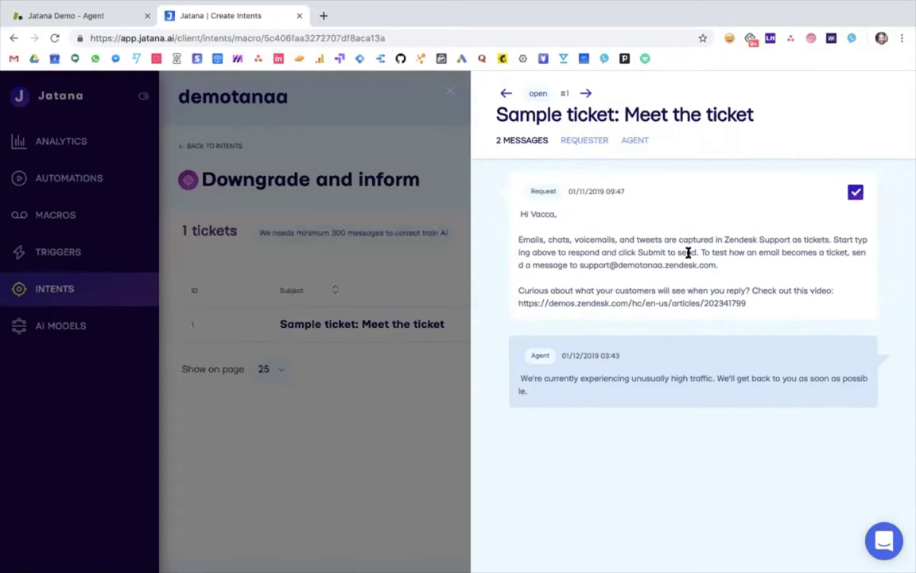
{"action": "left_click", "coordinate": [450, 90]}
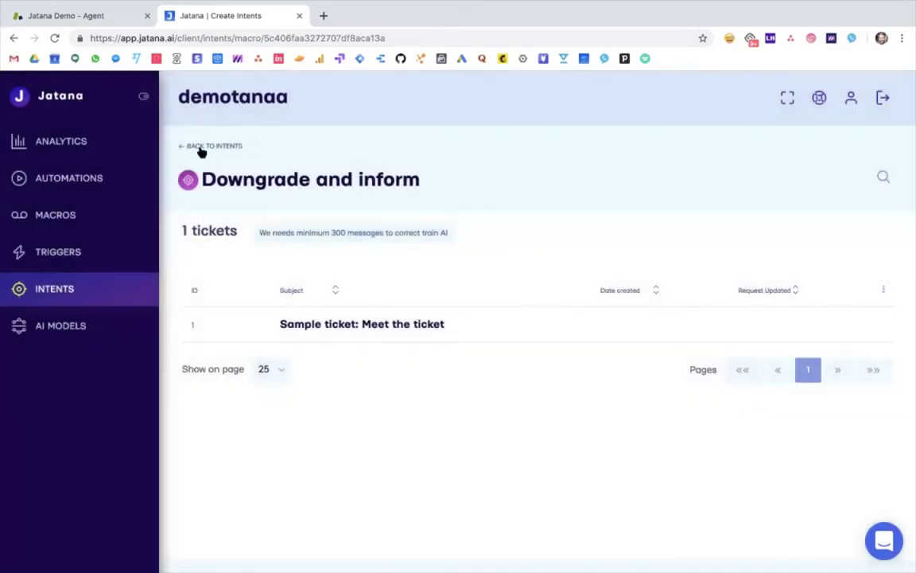
{"action": "left_click", "coordinate": [201, 149]}
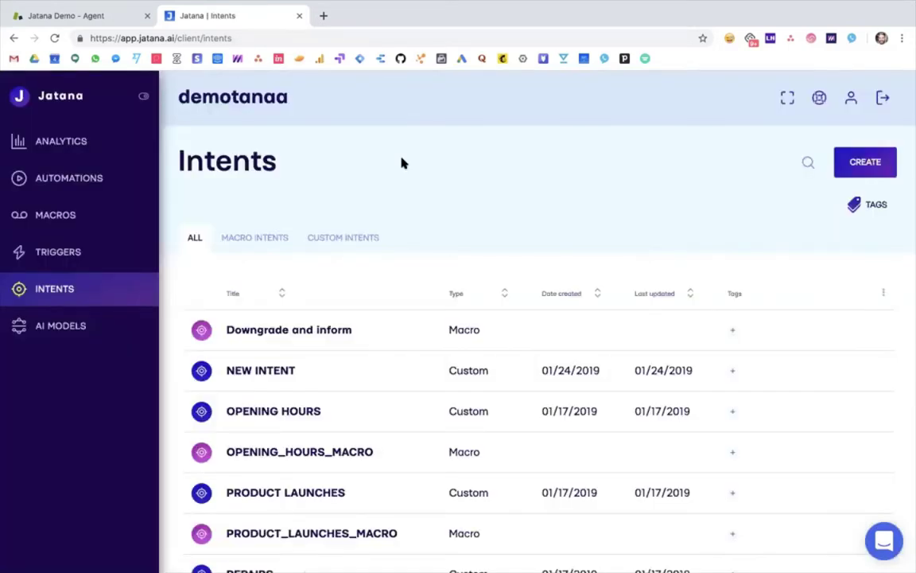
Add the ticket "Sample ticket: Meet the ticket" to the custom intent NEW INTENT.
{"action": "left_click", "coordinate": [339, 240]}
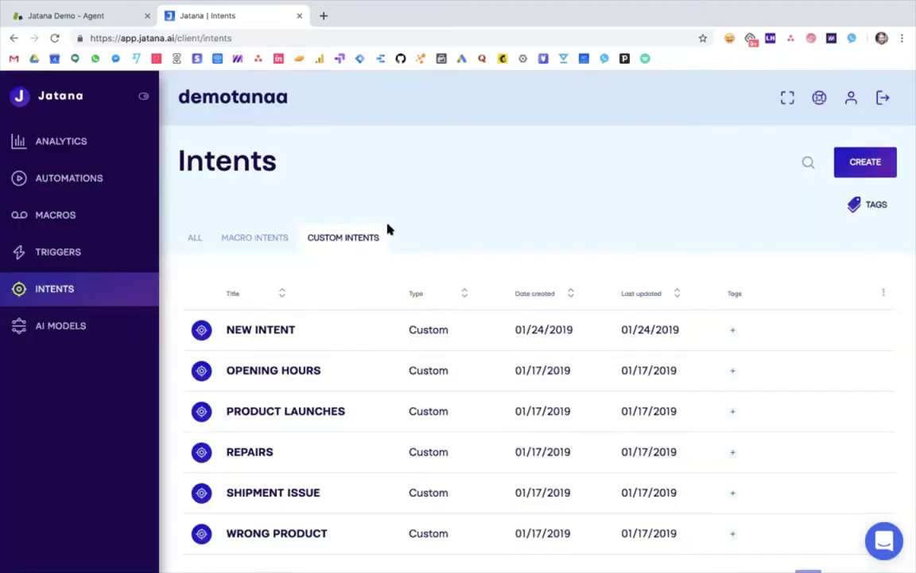
{"action": "left_click", "coordinate": [310, 328]}
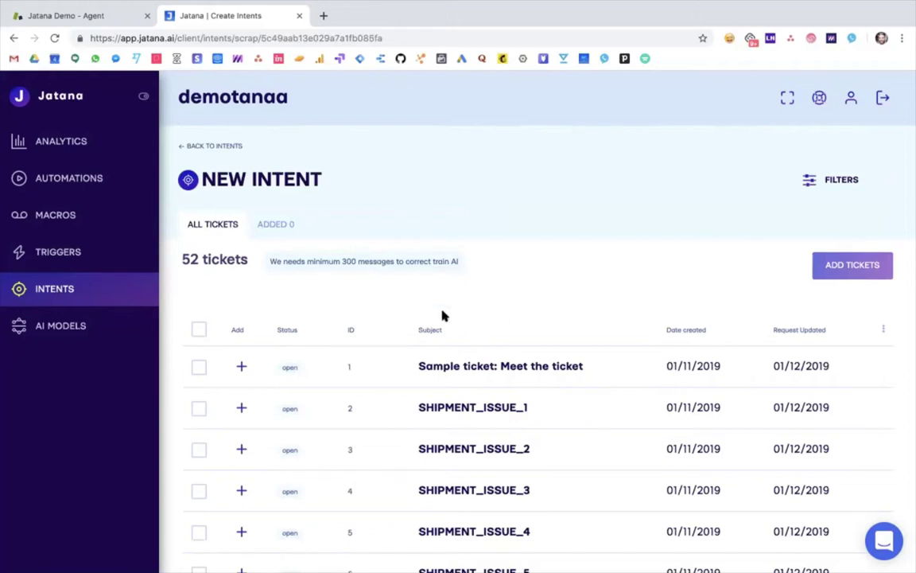
{"action": "scroll", "coordinate": [477, 310], "scroll_direction": "down", "scroll_amount": 5}
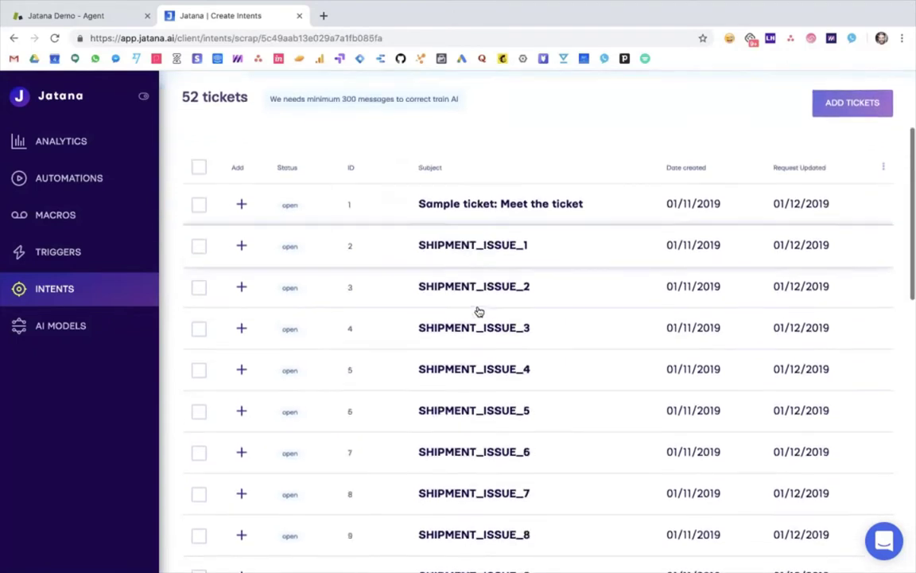
{"action": "scroll", "coordinate": [479, 311], "scroll_direction": "down", "scroll_amount": 2}
{"action": "scroll", "coordinate": [479, 311], "scroll_direction": "down", "scroll_amount": 2}
{"action": "scroll", "coordinate": [477, 310], "scroll_direction": "down", "scroll_amount": 1}
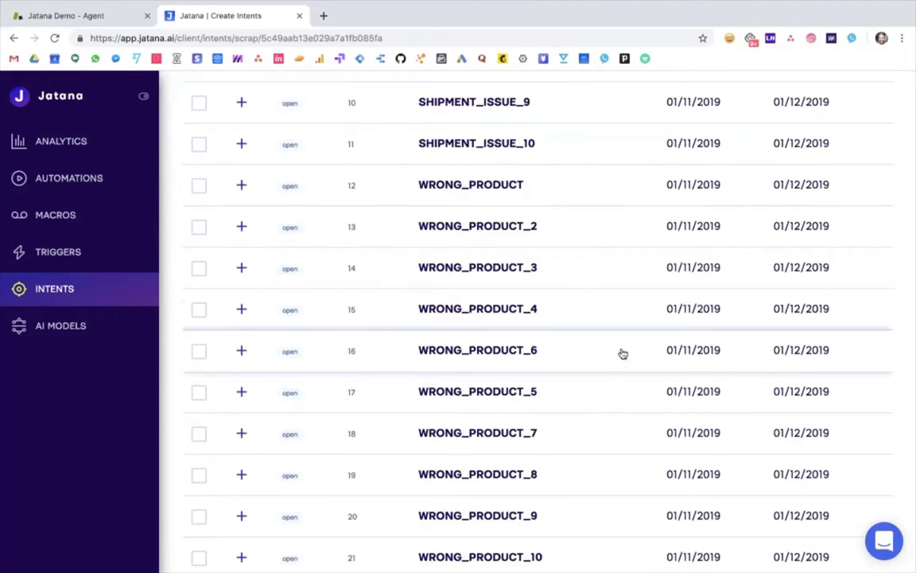
{"action": "scroll", "coordinate": [623, 353], "scroll_direction": "up", "scroll_amount": 8}
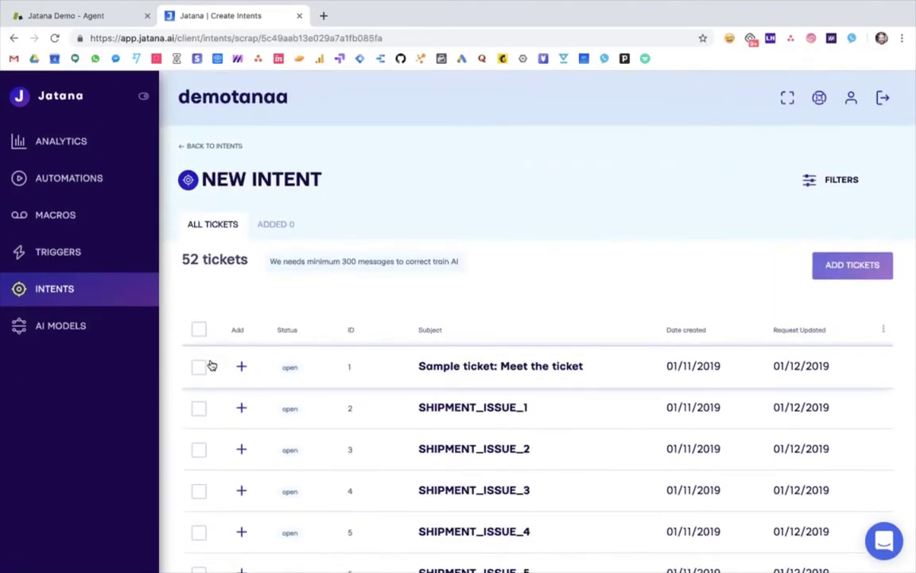
{"action": "left_click", "coordinate": [241, 366]}
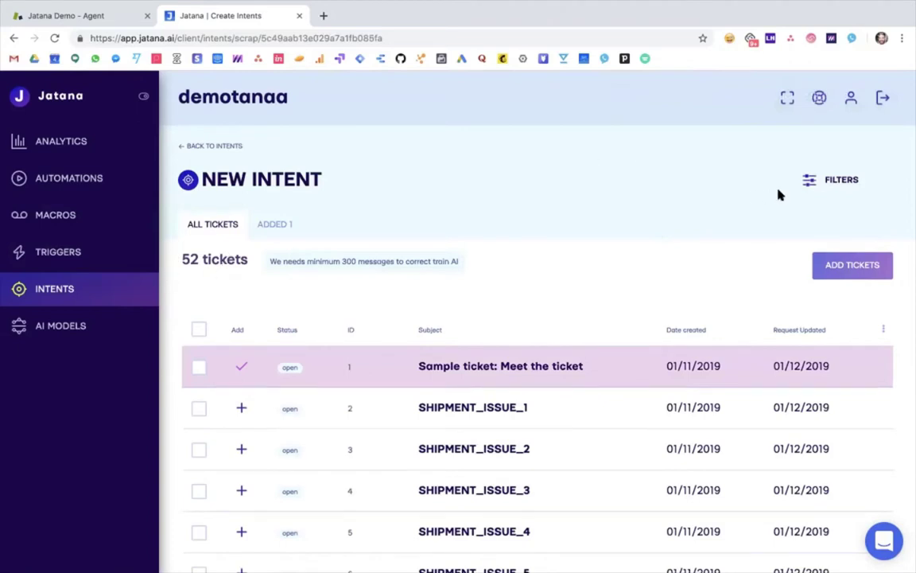
Examine the condition types available for filtering the intent's tickets, then close the filters without applying a condition.
{"action": "left_click", "coordinate": [815, 180]}
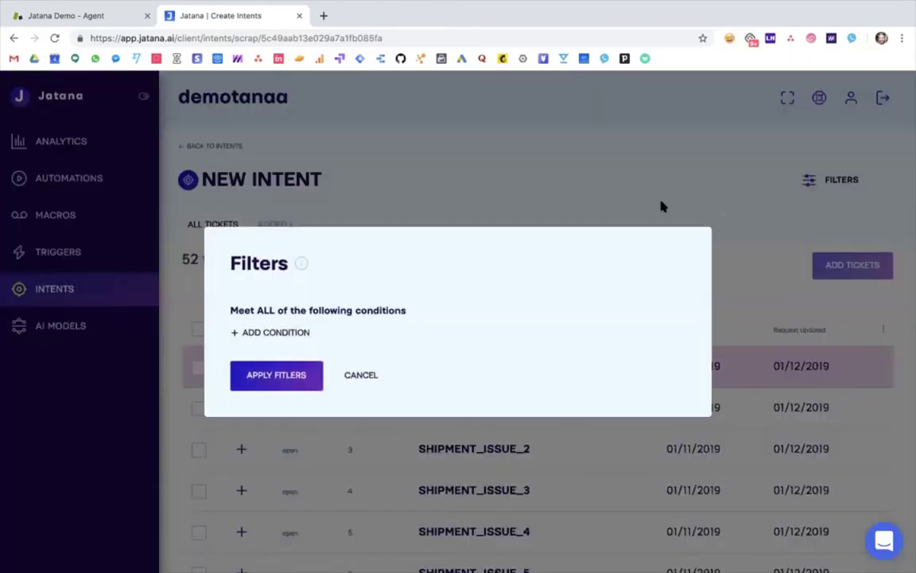
{"action": "left_click", "coordinate": [275, 333]}
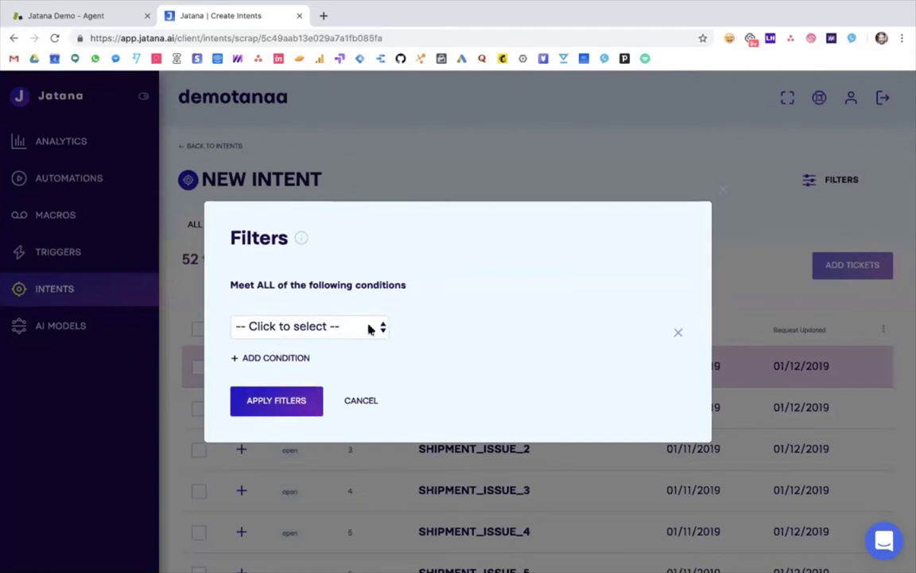
{"action": "left_click", "coordinate": [370, 329]}
{"action": "scroll", "coordinate": [338, 401], "scroll_direction": "down", "scroll_amount": 1}
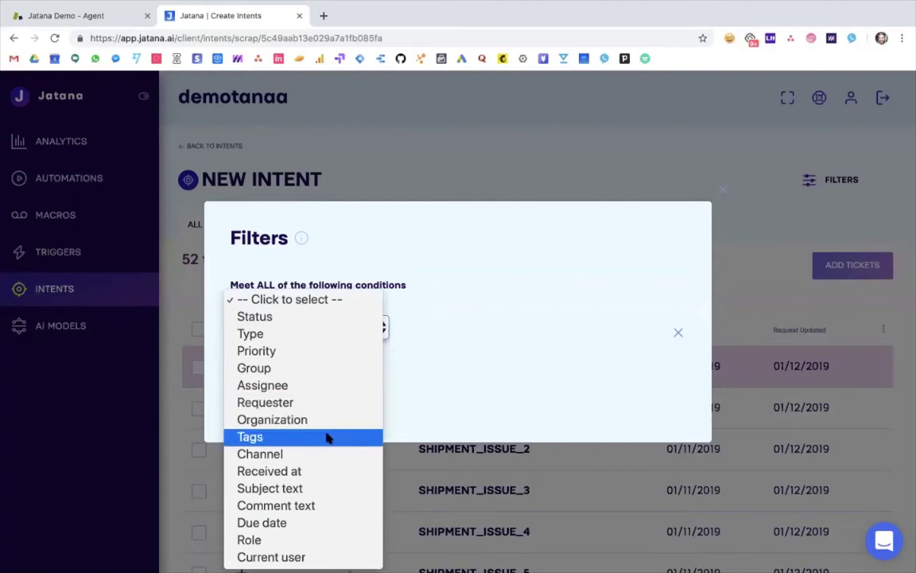
{"action": "left_click", "coordinate": [677, 329]}
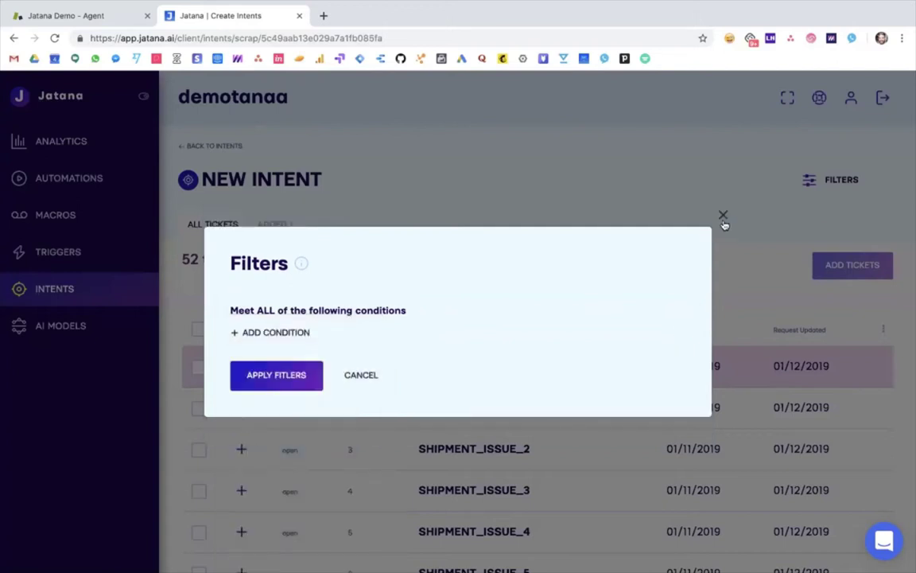
{"action": "left_click", "coordinate": [723, 223]}
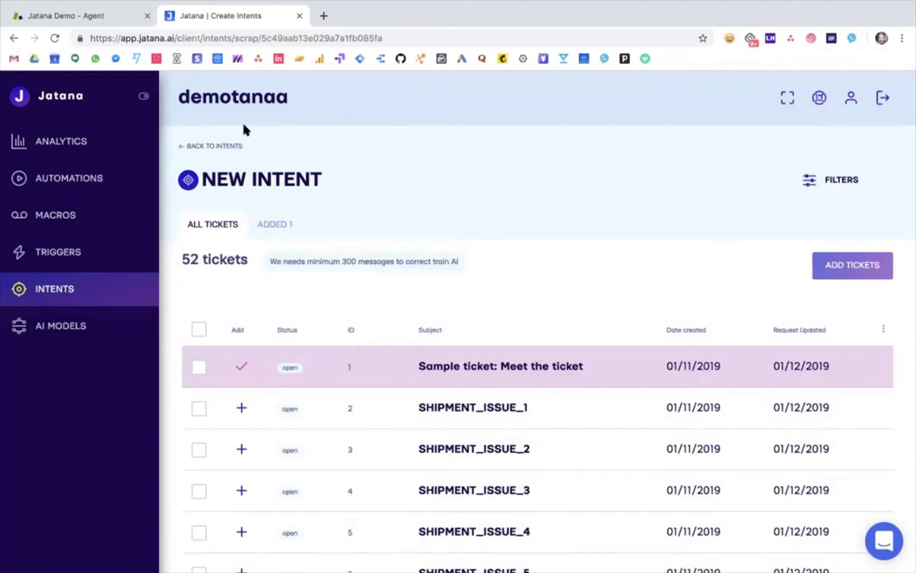
Return to the intents overview and show only the macro intents.
{"action": "left_click", "coordinate": [182, 147]}
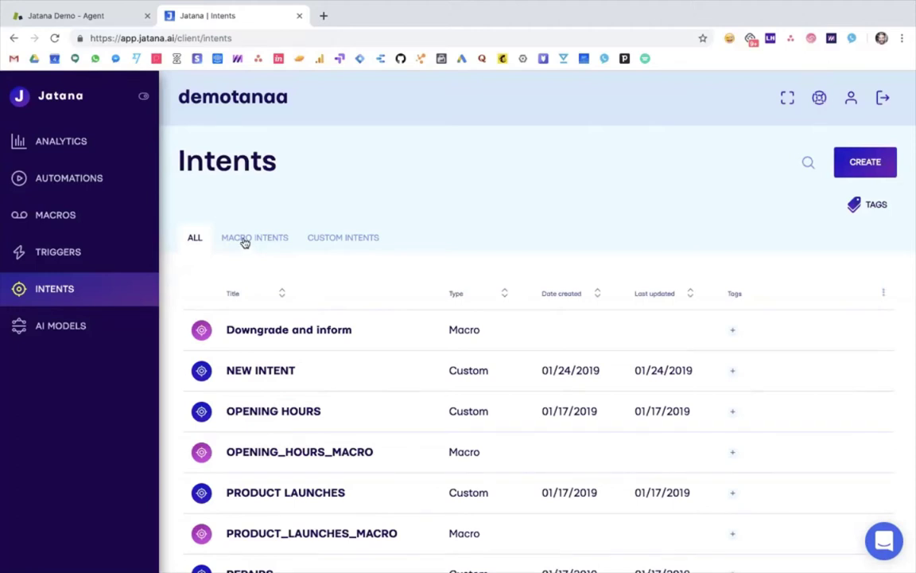
{"action": "left_click", "coordinate": [244, 241]}
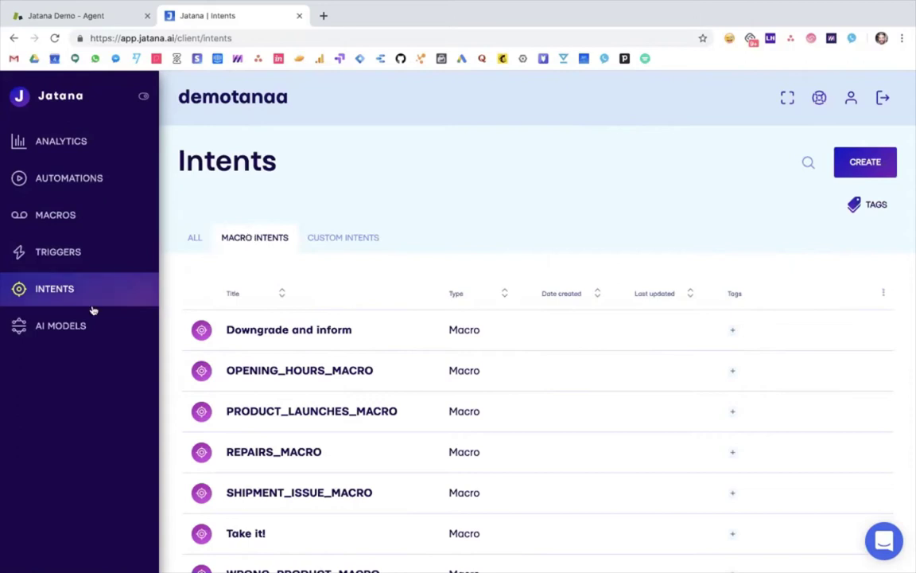
Check which AI model types can be created, then open the existing INTENT DETECTION MODEL.
{"action": "left_click", "coordinate": [90, 331]}
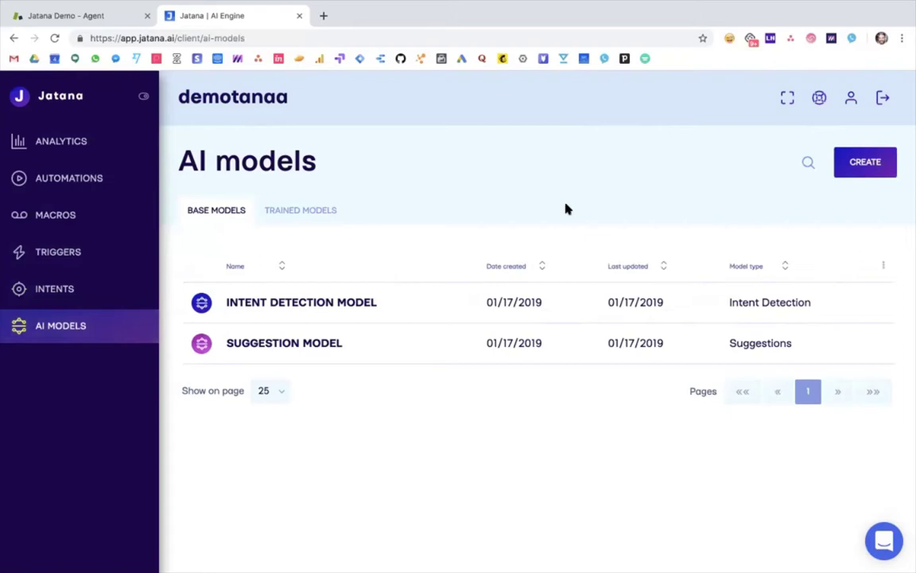
{"action": "left_click", "coordinate": [862, 163]}
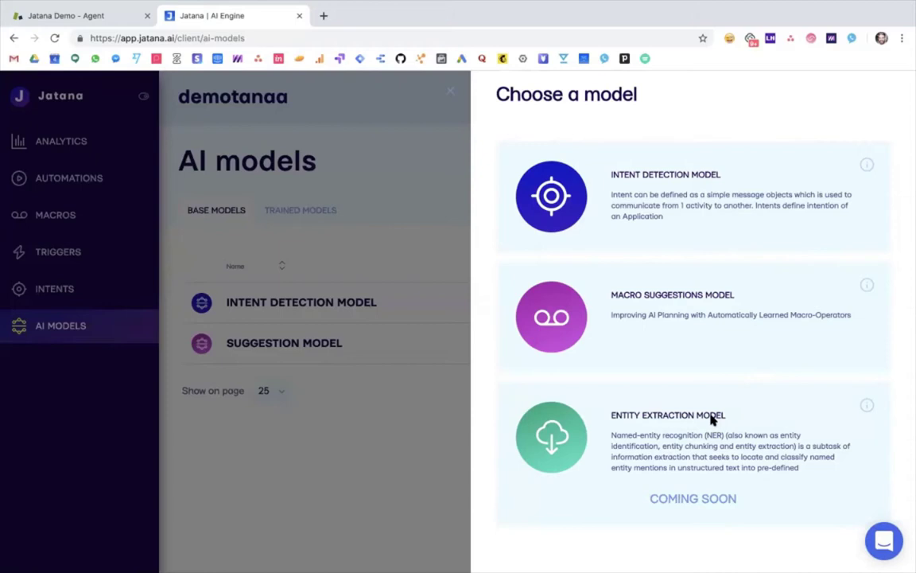
{"action": "left_click", "coordinate": [450, 90]}
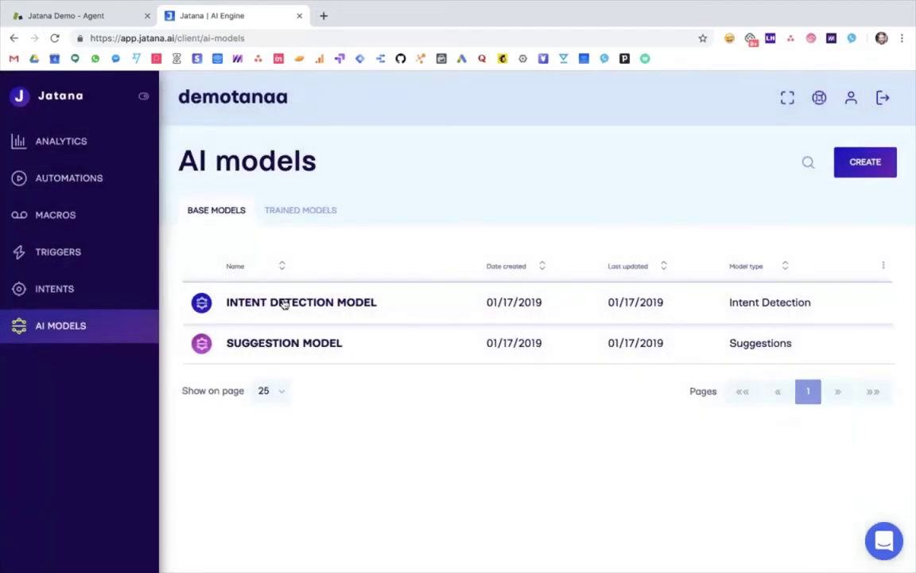
{"action": "left_click", "coordinate": [314, 306]}
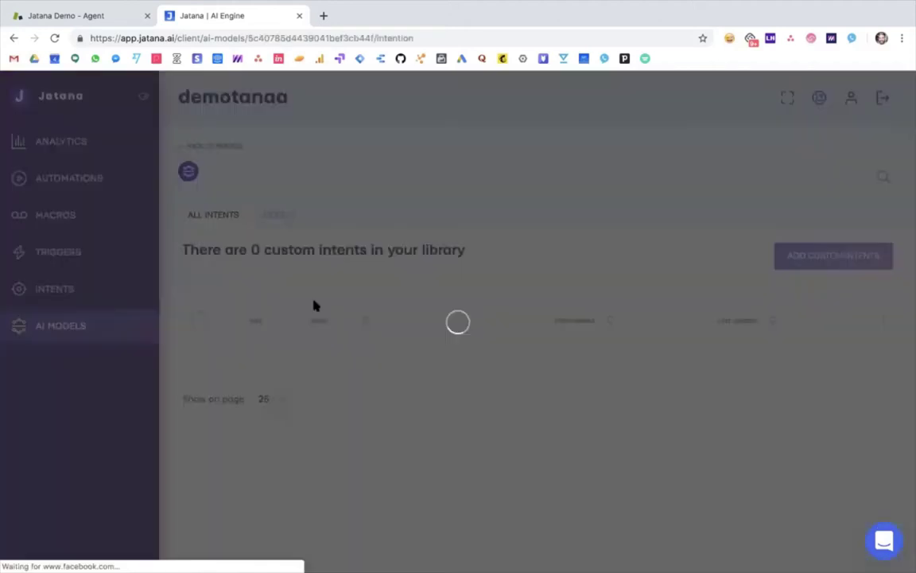
Review the intents assigned to the INTENT DETECTION MODEL and bring up its training confirmation, then dismiss it without starting training.
{"action": "scroll", "coordinate": [577, 216], "scroll_direction": "down", "scroll_amount": 2}
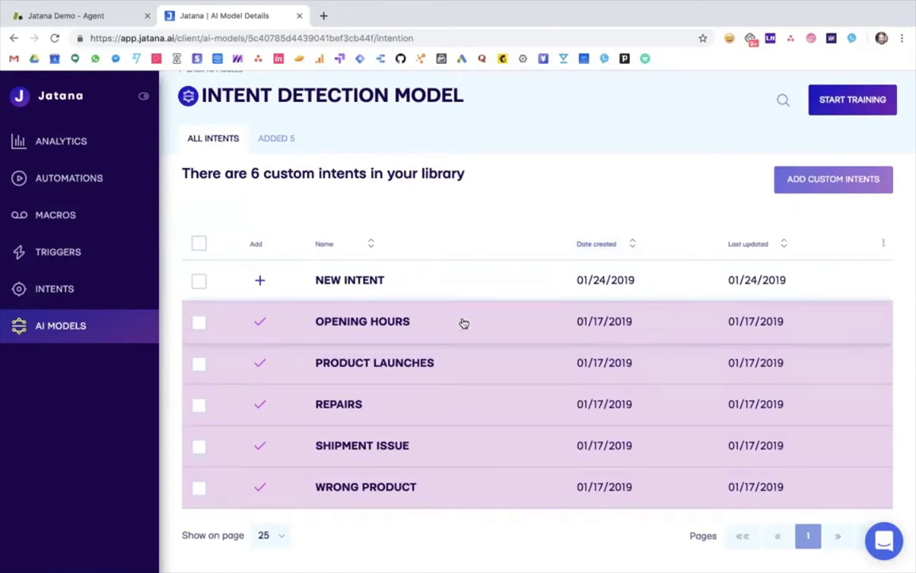
{"action": "left_click", "coordinate": [863, 113]}
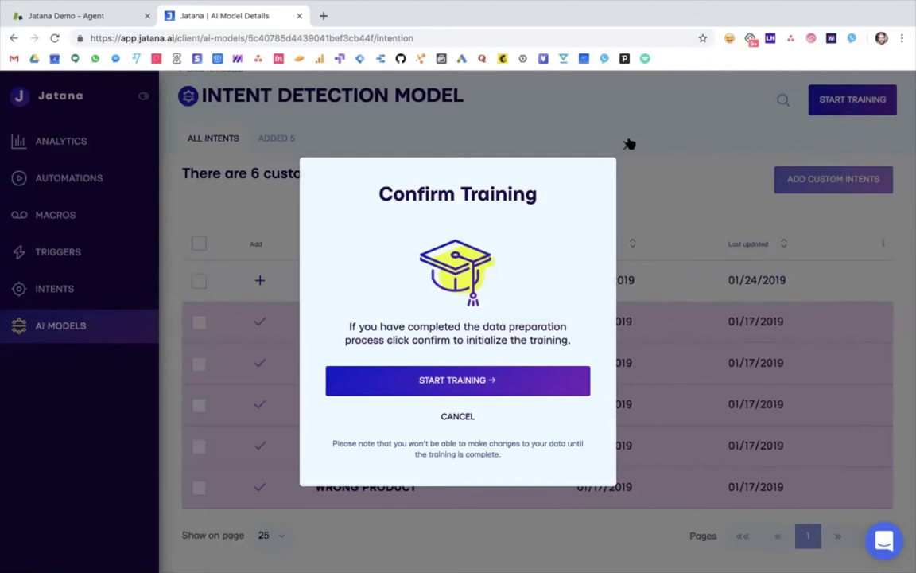
{"action": "left_click", "coordinate": [629, 144]}
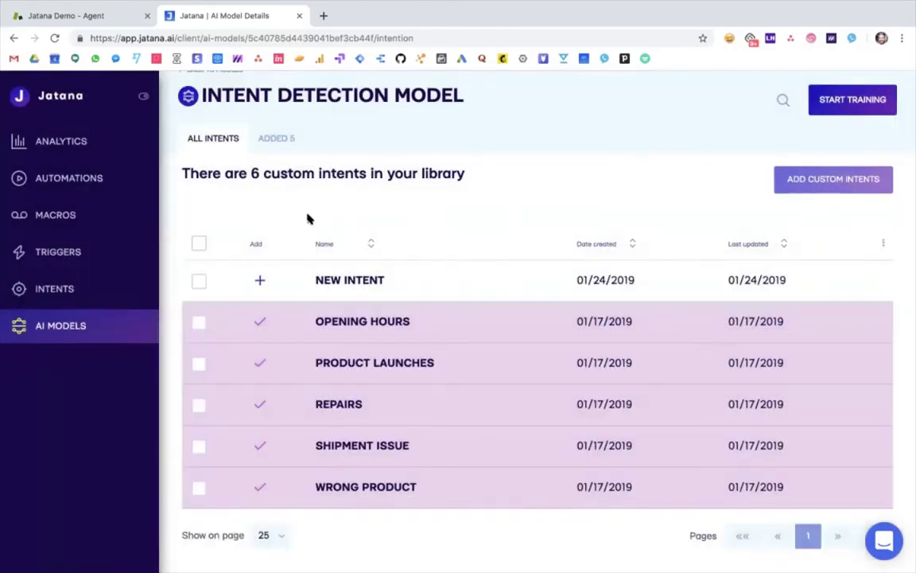
Return to the AI models overview and show the trained models.
{"action": "scroll", "coordinate": [307, 219], "scroll_direction": "up", "scroll_amount": 2}
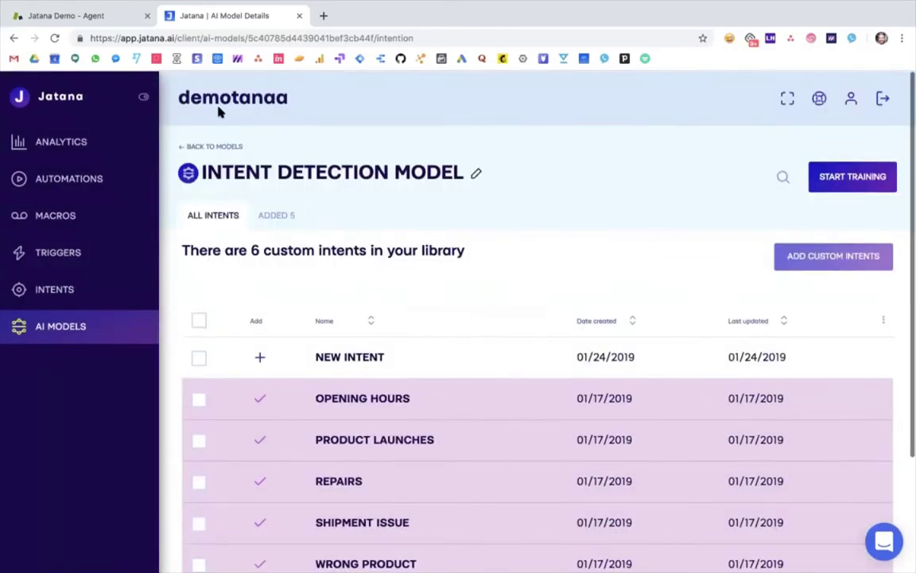
{"action": "left_click", "coordinate": [202, 149]}
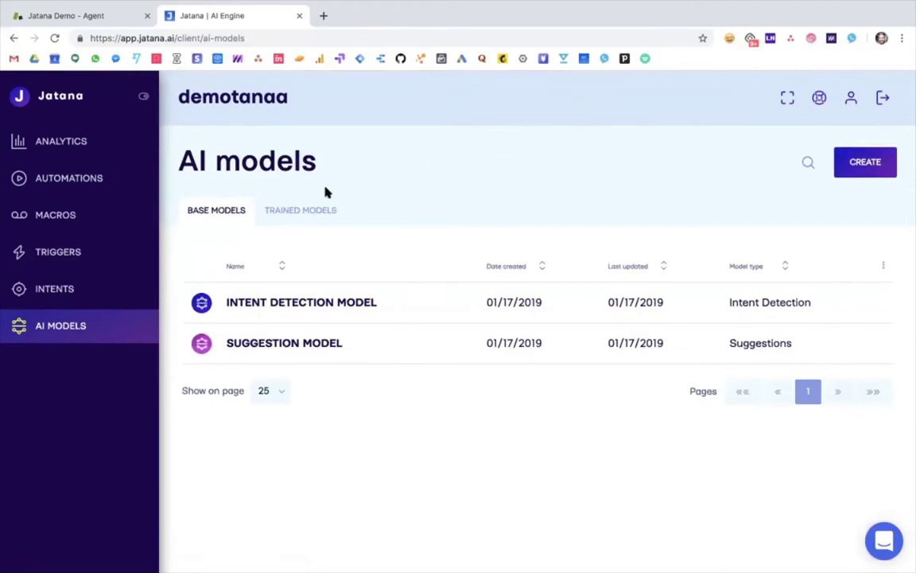
{"action": "left_click", "coordinate": [295, 210]}
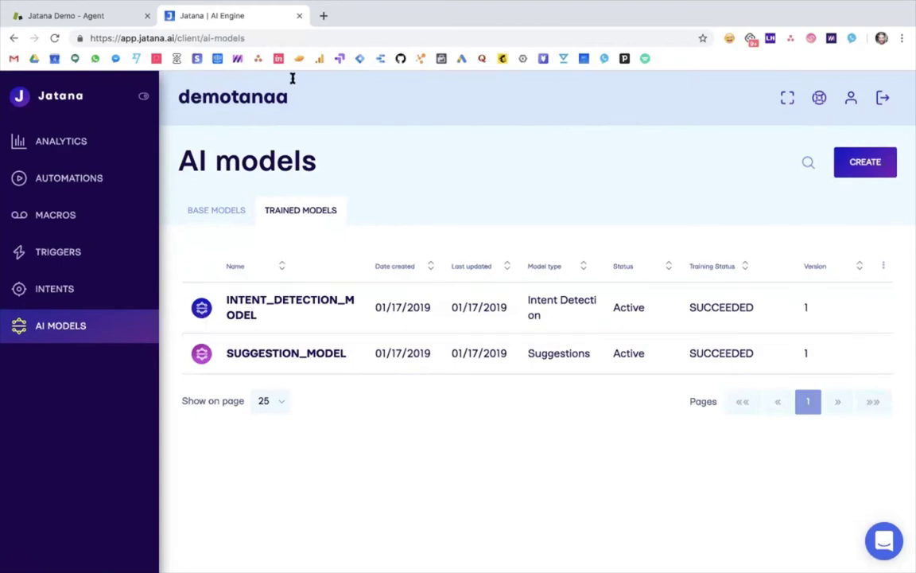
Switch to the WRONG_PRODUCT ticket in Zendesk, expand the Jatana-live suggestions and read the ticket's conversation.
{"action": "left_click", "coordinate": [94, 18]}
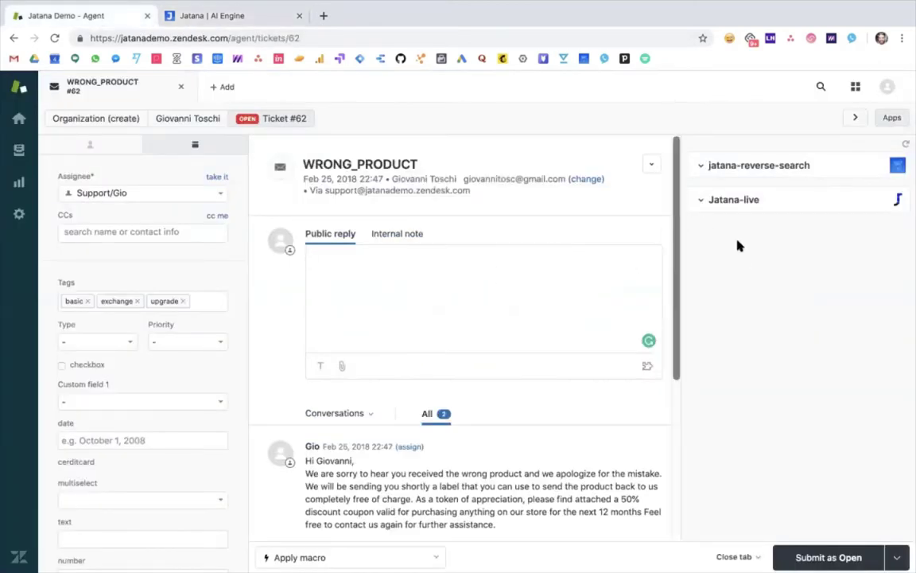
{"action": "left_click", "coordinate": [700, 200]}
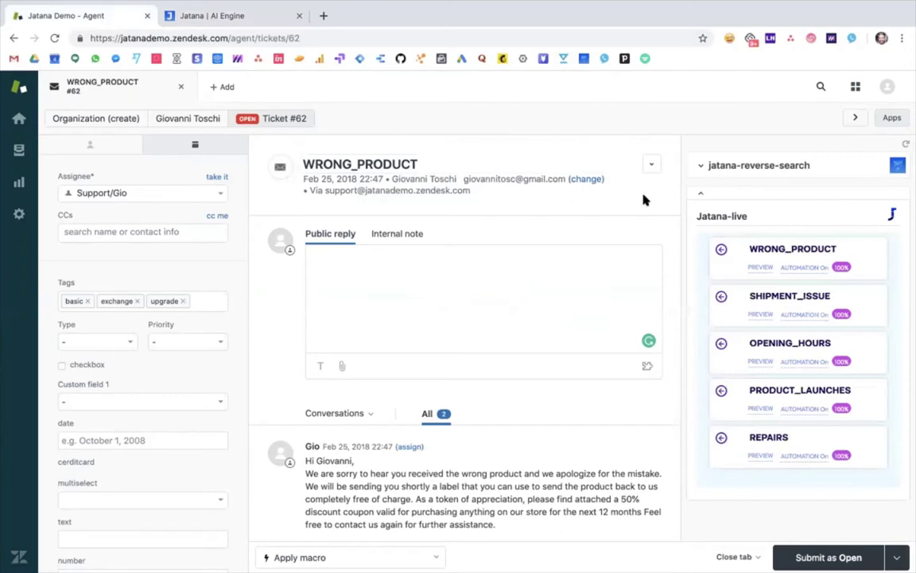
{"action": "scroll", "coordinate": [644, 199], "scroll_direction": "down", "scroll_amount": 1}
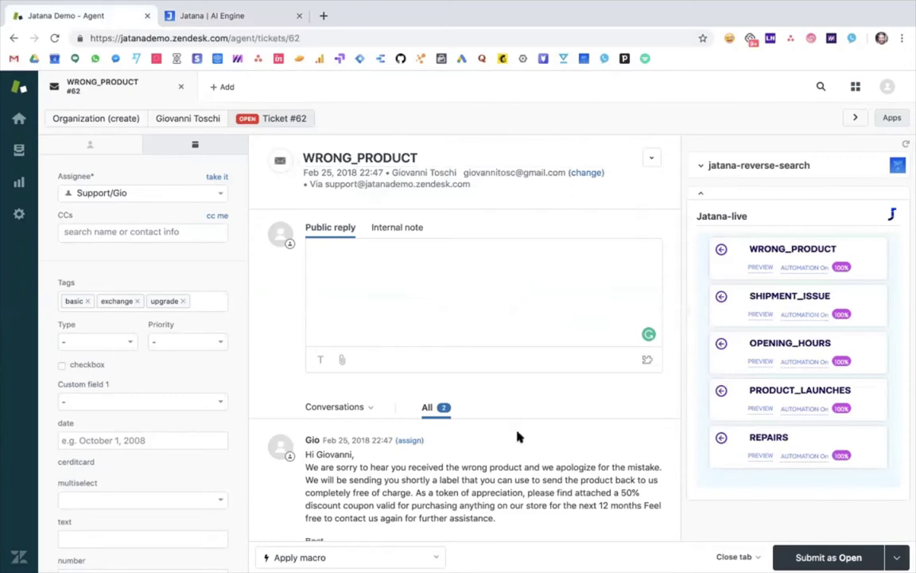
{"action": "scroll", "coordinate": [518, 436], "scroll_direction": "down", "scroll_amount": 2}
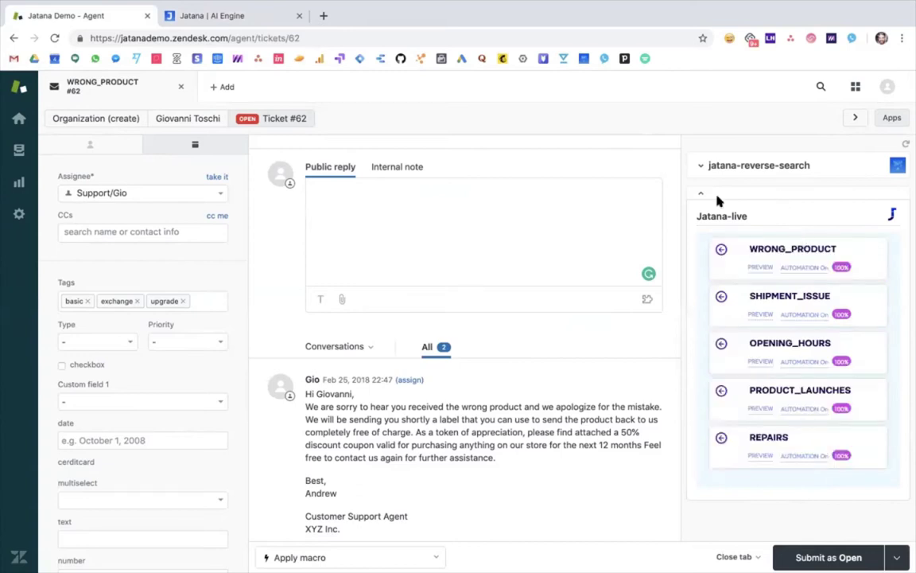
Preview the reply text of the WRONG_PRODUCT suggestion in Jatana-live and try to apply it to the ticket.
{"action": "mouse_move", "coordinate": [760, 270]}
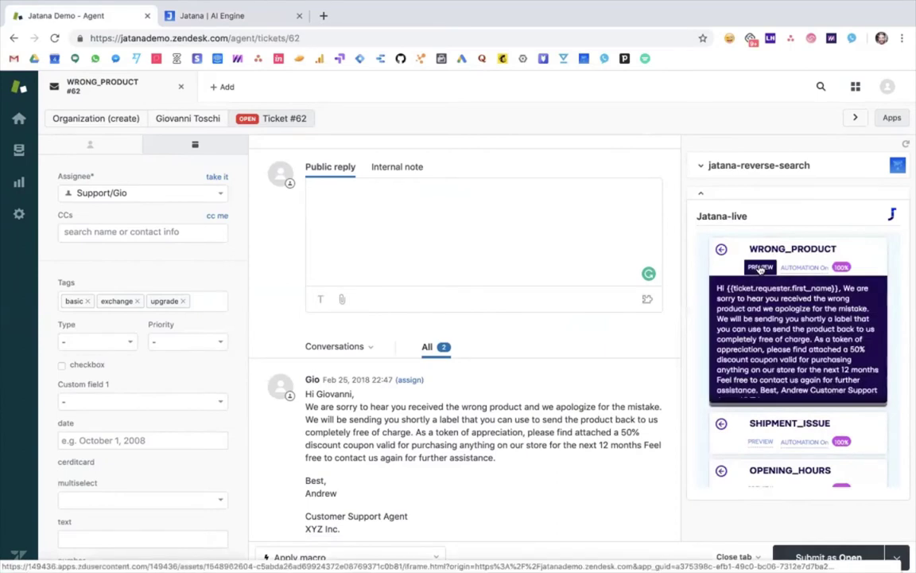
{"action": "mouse_move", "coordinate": [752, 251]}
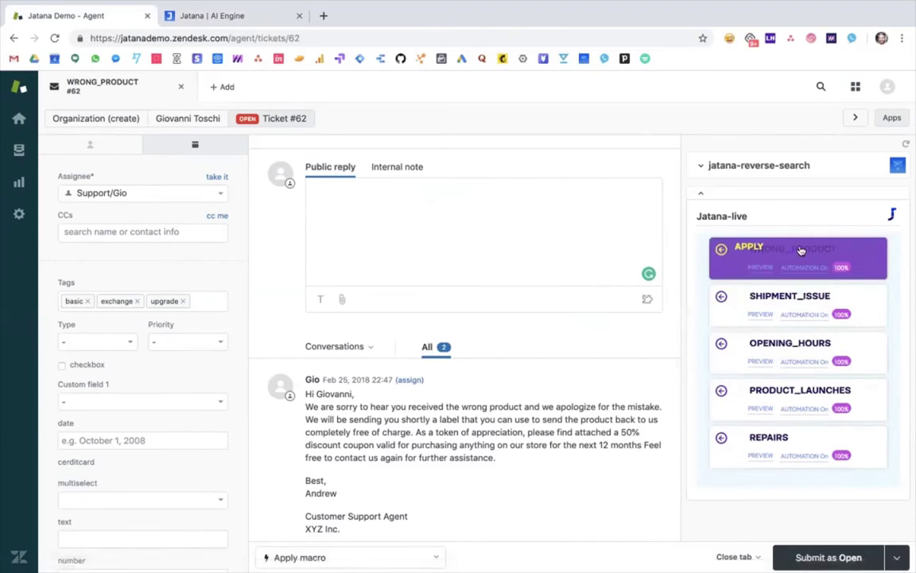
{"action": "left_click", "coordinate": [754, 248]}
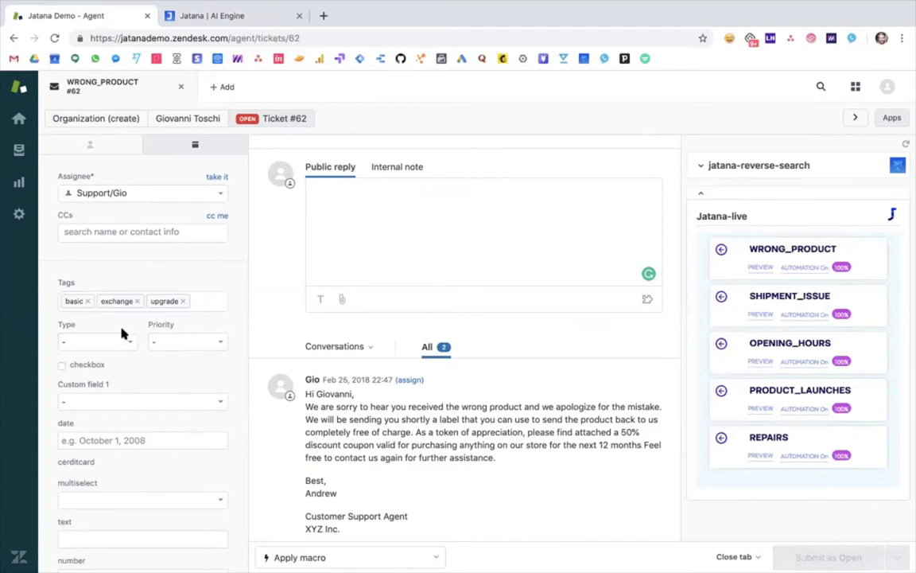
{"action": "left_click", "coordinate": [821, 268]}
{"action": "mouse_move", "coordinate": [752, 249]}
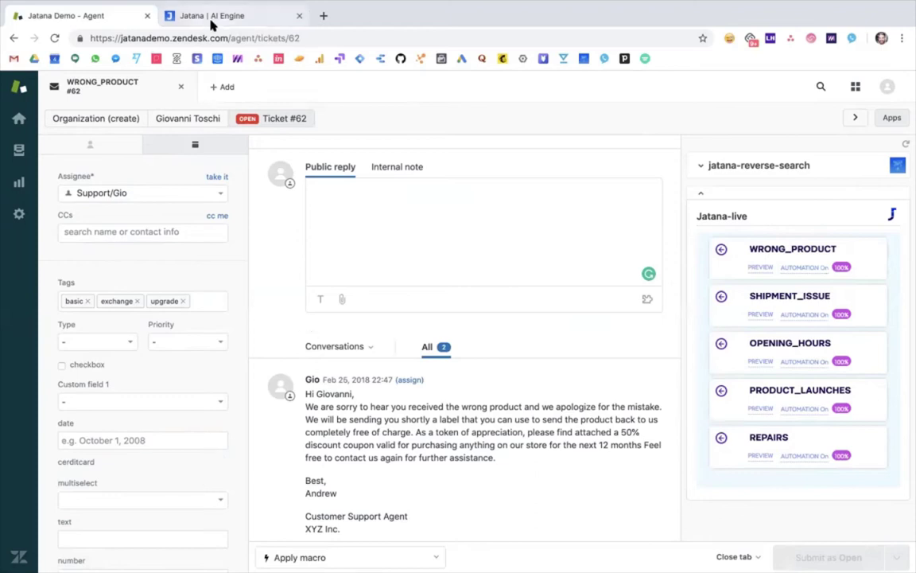
Switch back to the Jatana dashboard, open the automations and sort them by type A → Z to compare macro and custom automations.
{"action": "left_click", "coordinate": [245, 24]}
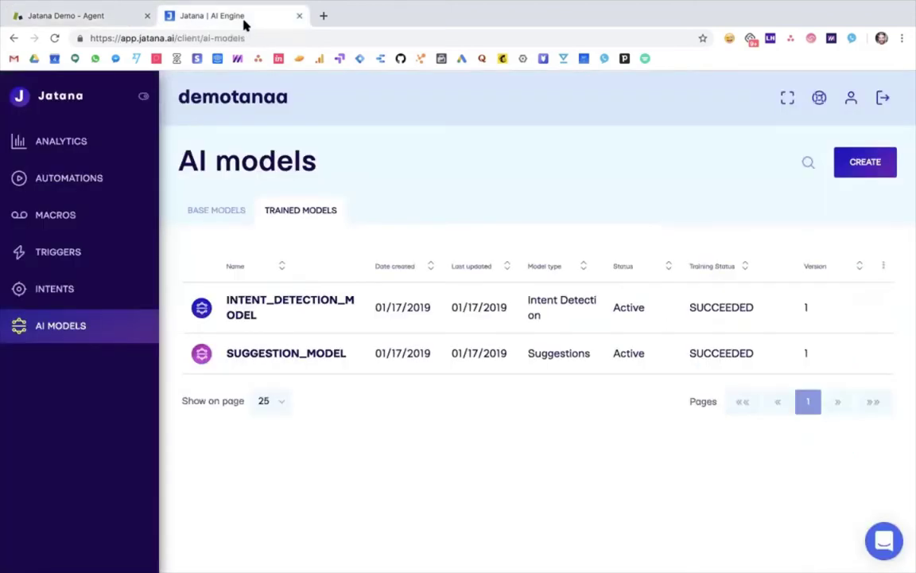
{"action": "left_click", "coordinate": [77, 180]}
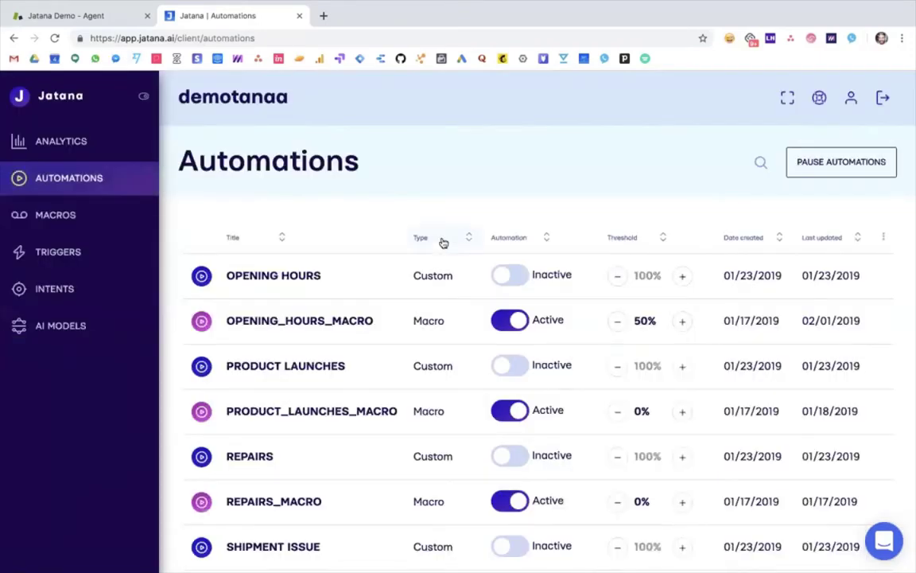
{"action": "left_click", "coordinate": [441, 252]}
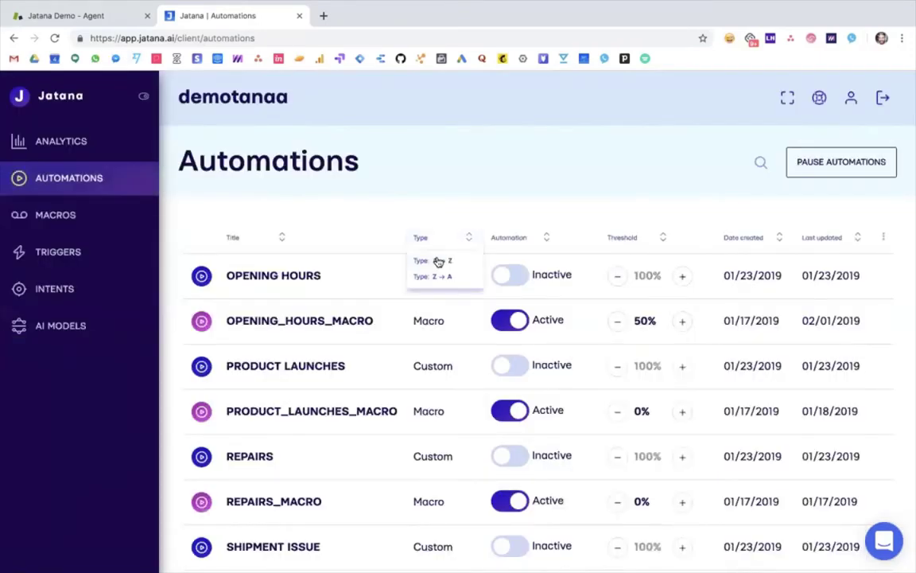
{"action": "left_click", "coordinate": [438, 262]}
{"action": "scroll", "coordinate": [383, 164], "scroll_direction": "down", "scroll_amount": 1}
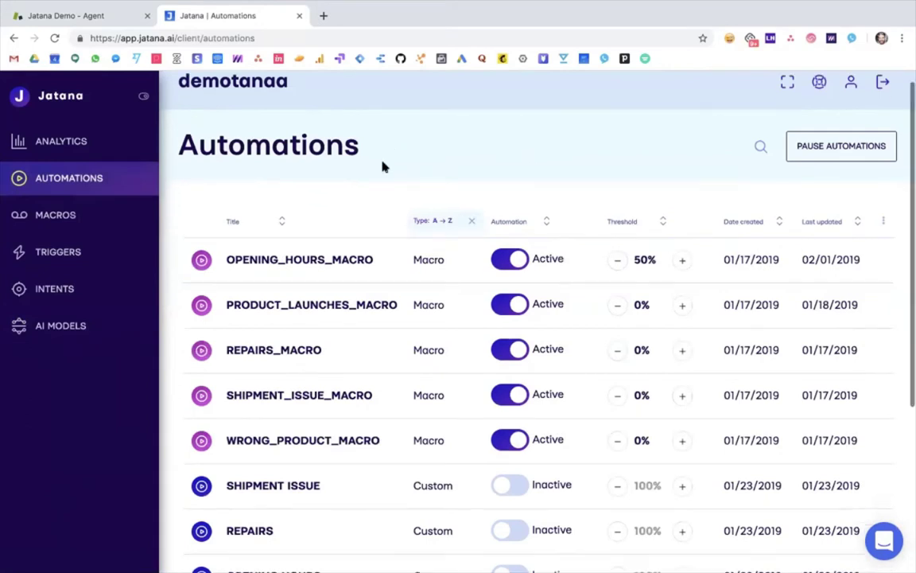
{"action": "scroll", "coordinate": [383, 166], "scroll_direction": "down", "scroll_amount": 3}
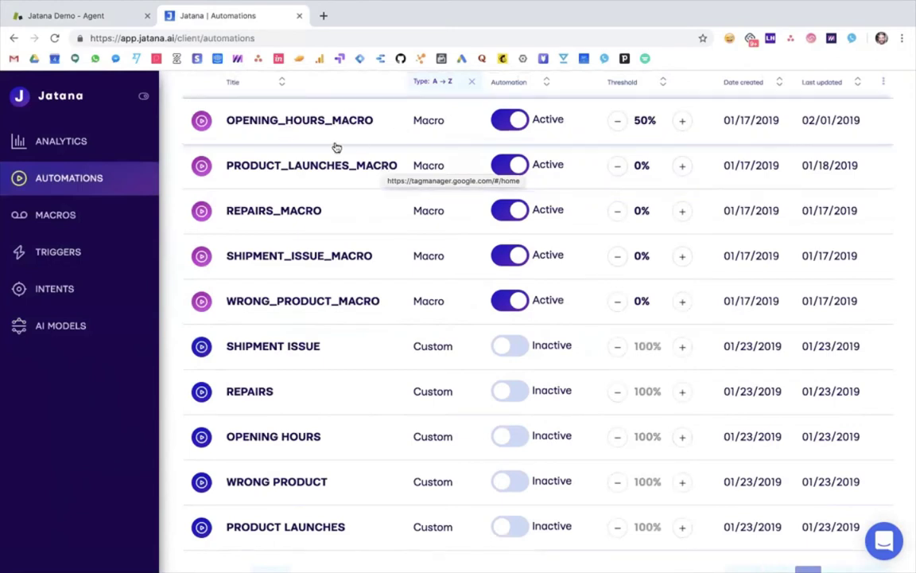
{"action": "scroll", "coordinate": [337, 147], "scroll_direction": "up", "scroll_amount": 1}
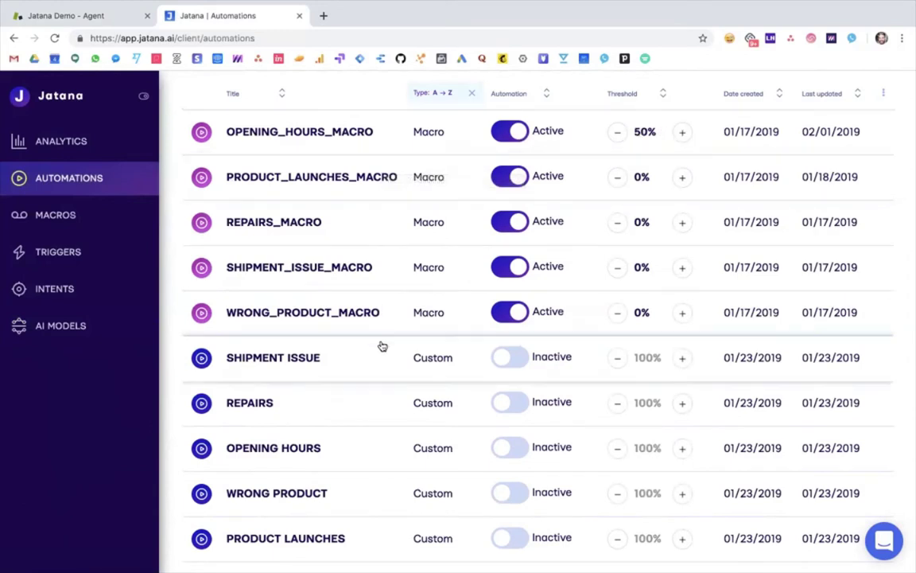
Open the custom SHIPMENT ISSUE automation and check which macros it can apply automatically, then close it without updating.
{"action": "left_click", "coordinate": [429, 346]}
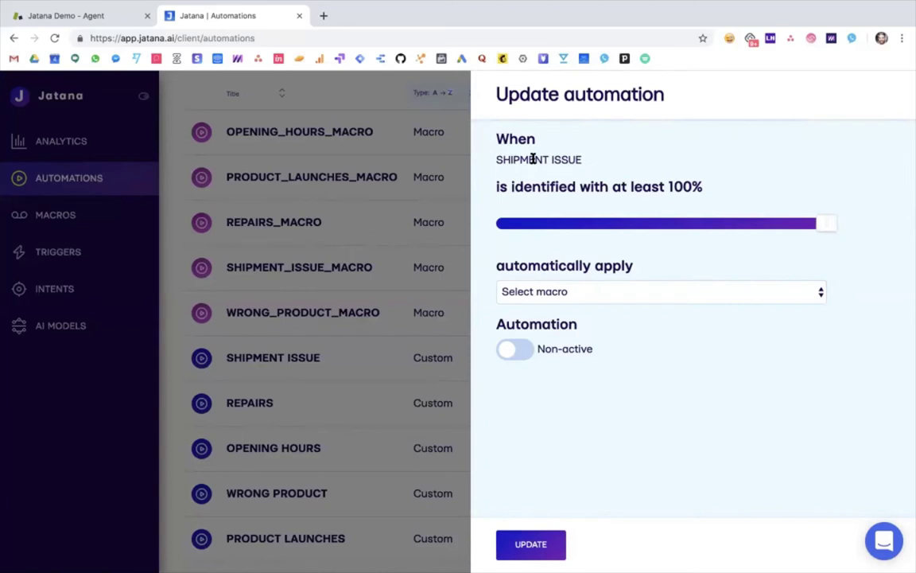
{"action": "left_click", "coordinate": [703, 298]}
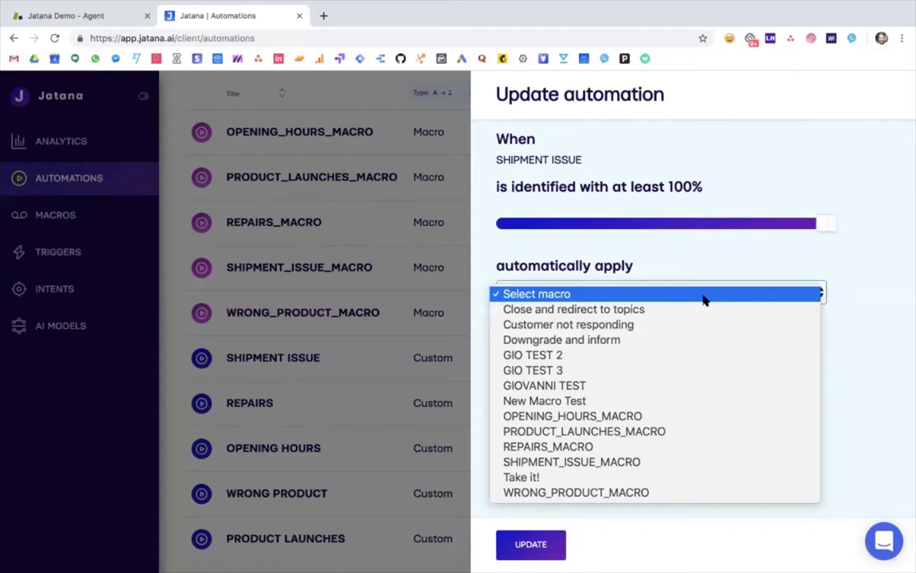
{"action": "left_click", "coordinate": [871, 273]}
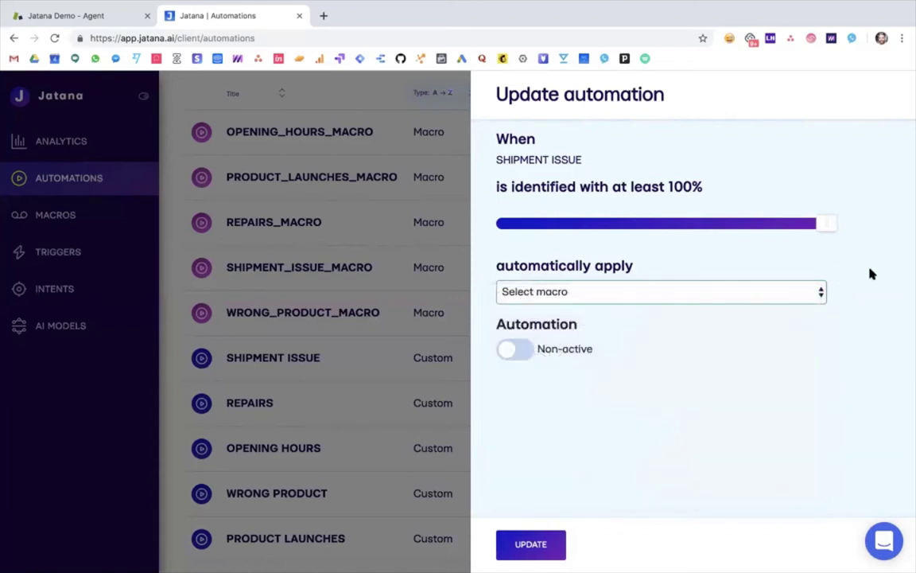
{"action": "left_click", "coordinate": [448, 101]}
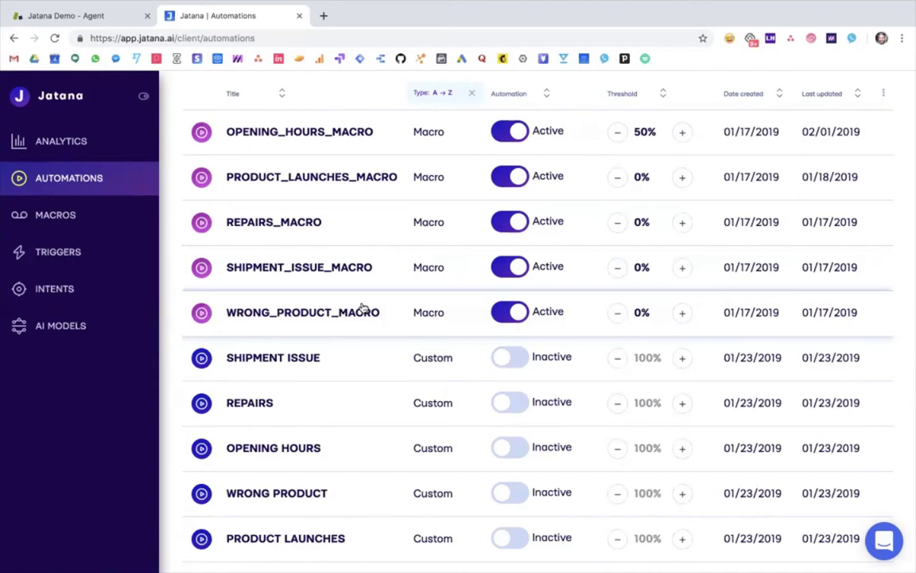
Open the analytics and examine the overview of response times, handled messages and macro usage.
{"action": "scroll", "coordinate": [362, 308], "scroll_direction": "up", "scroll_amount": 2}
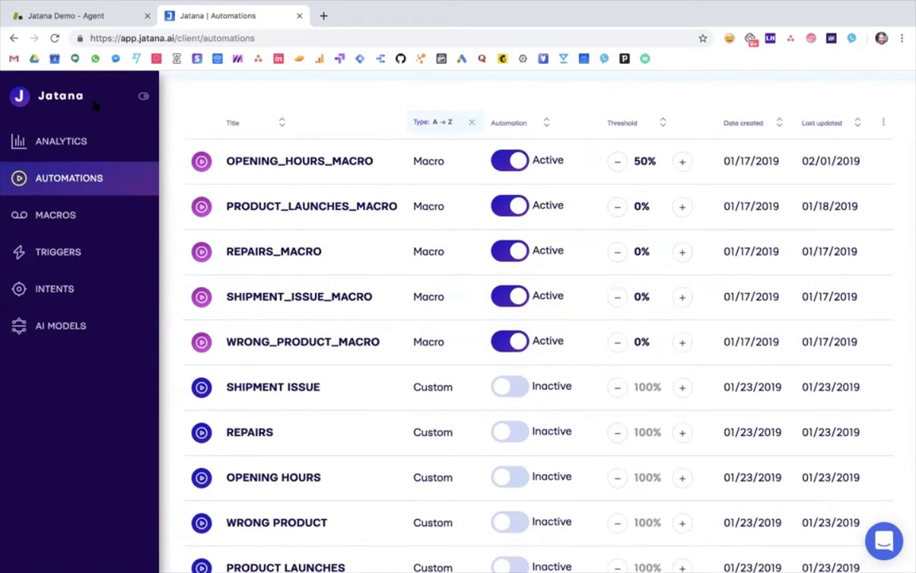
{"action": "left_click", "coordinate": [93, 144]}
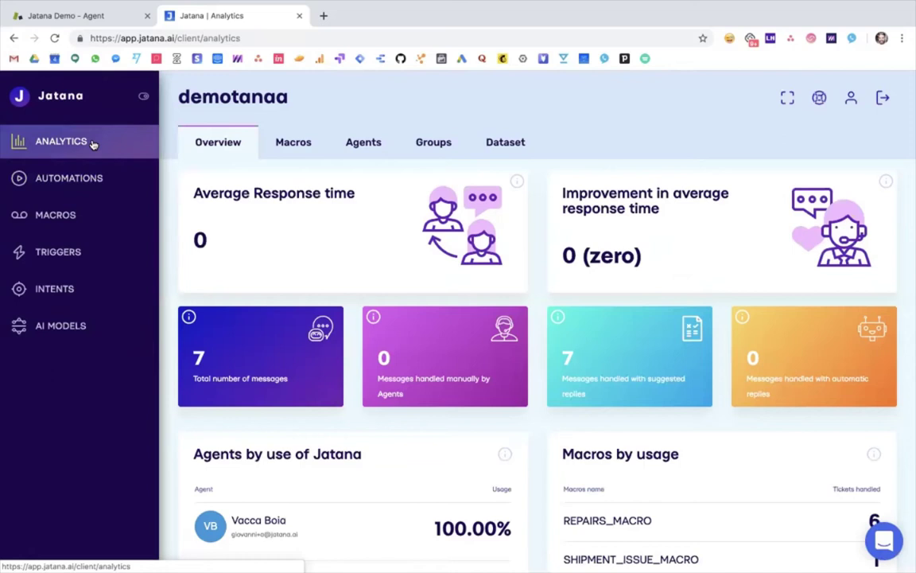
{"action": "scroll", "coordinate": [327, 219], "scroll_direction": "down", "scroll_amount": 1}
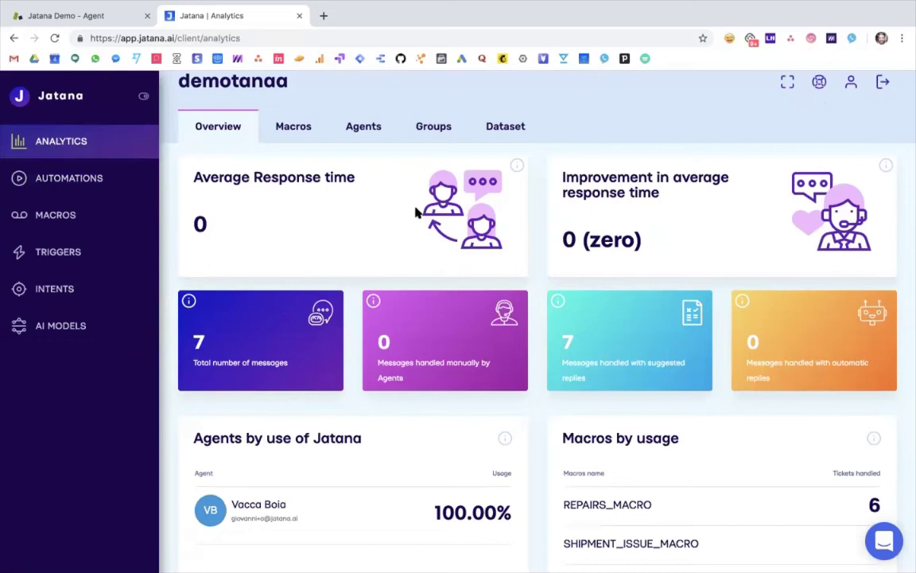
{"action": "scroll", "coordinate": [374, 389], "scroll_direction": "up", "scroll_amount": 1}
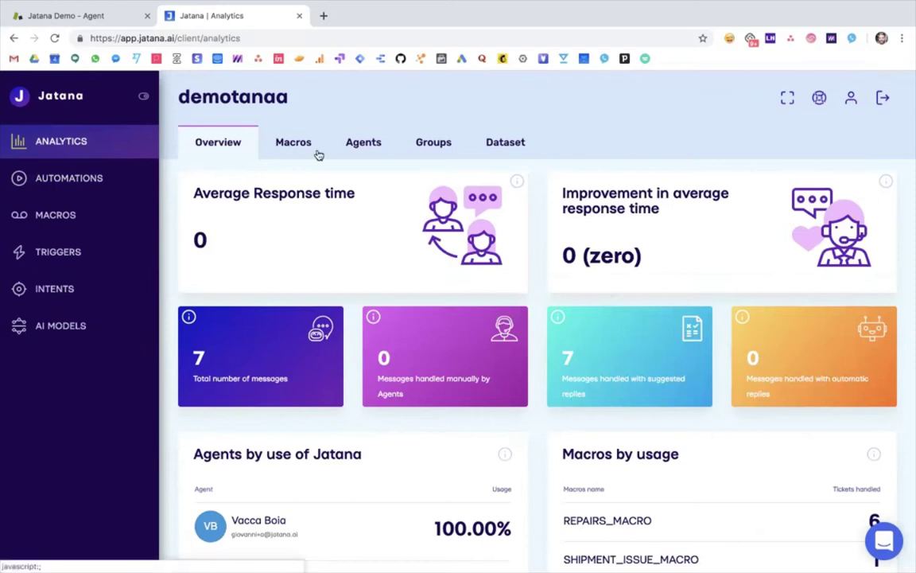
Go through the analytics for macros, agents, groups and the dataset.
{"action": "left_click", "coordinate": [292, 143]}
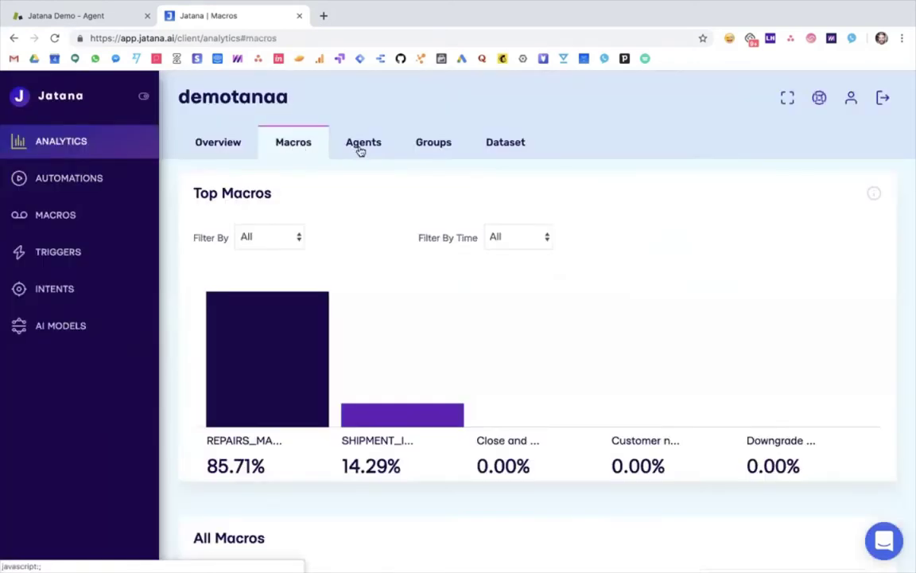
{"action": "left_click", "coordinate": [361, 148]}
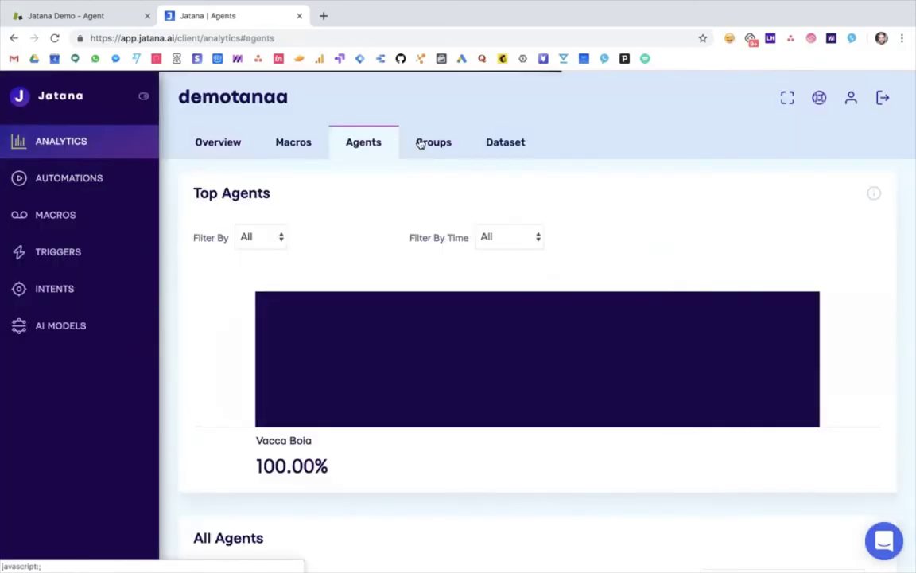
{"action": "left_click", "coordinate": [433, 144]}
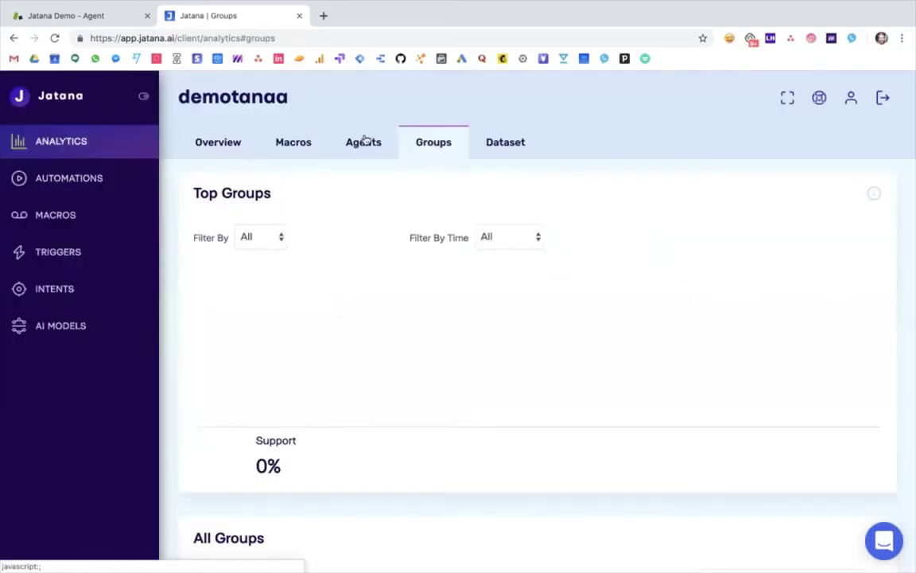
{"action": "left_click", "coordinate": [510, 145]}
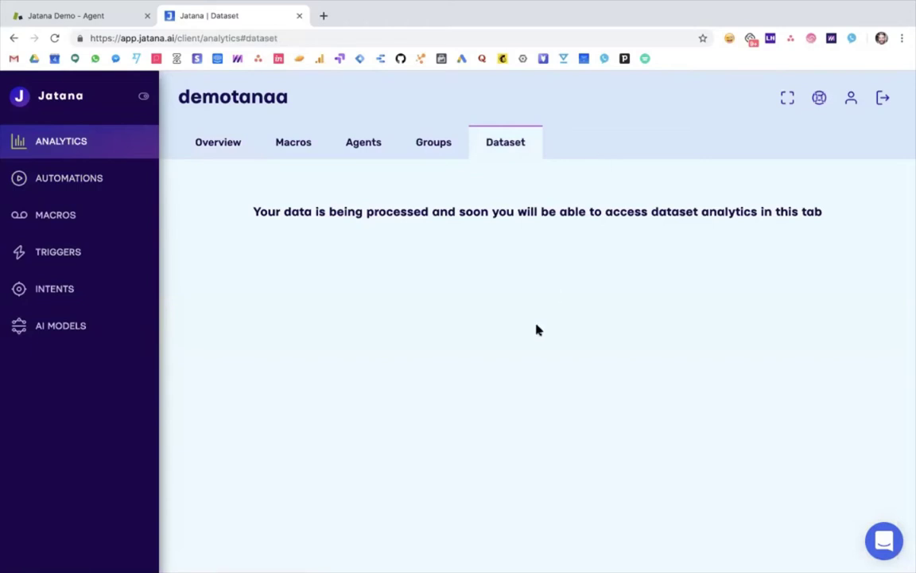
Open the account profile's integrations and bring up the settings of the Zendesk Support integration.
{"action": "left_click", "coordinate": [851, 100]}
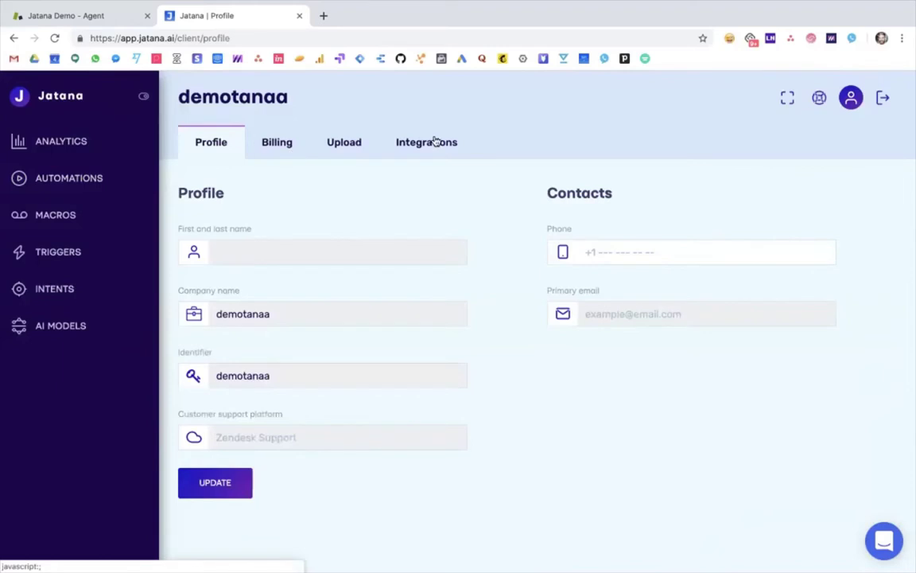
{"action": "left_click", "coordinate": [435, 141]}
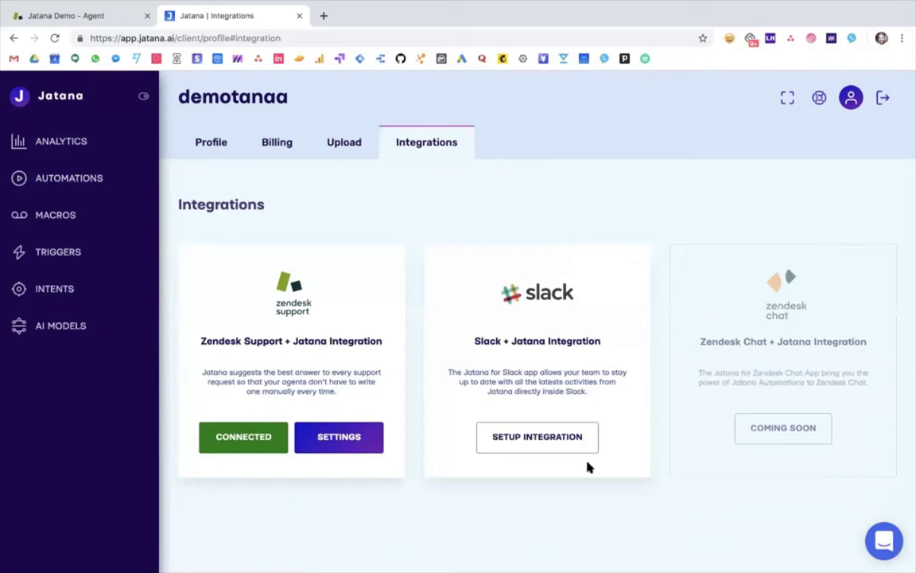
{"action": "left_click", "coordinate": [360, 442]}
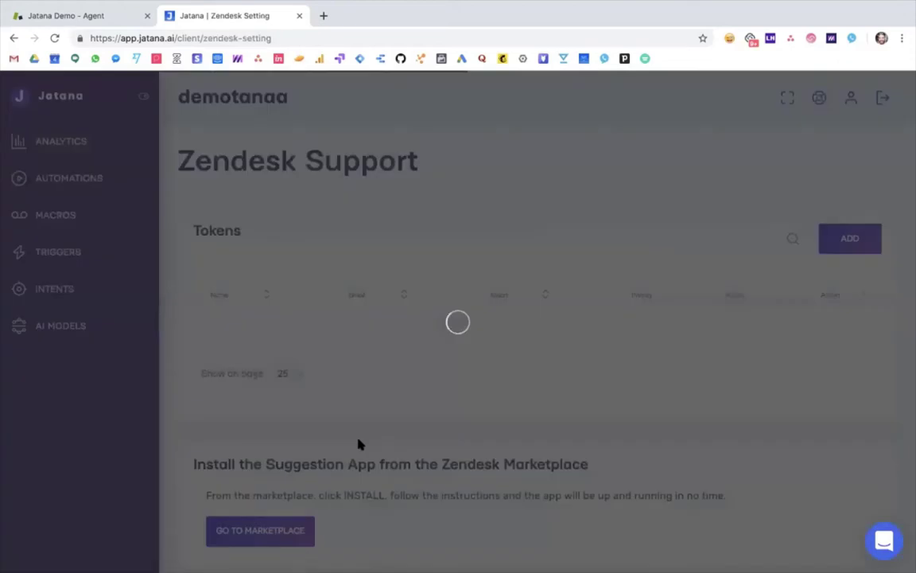
Examine the Zendesk Support integration's tokens and the Suggestion App's macro settings and preview.
{"action": "scroll", "coordinate": [523, 352], "scroll_direction": "down", "scroll_amount": 5}
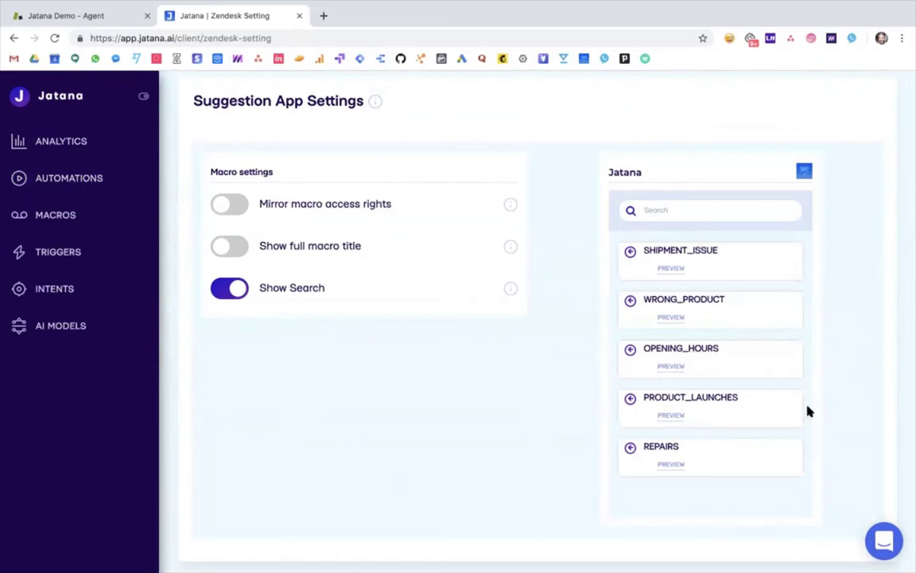
{"action": "scroll", "coordinate": [803, 382], "scroll_direction": "up", "scroll_amount": 5}
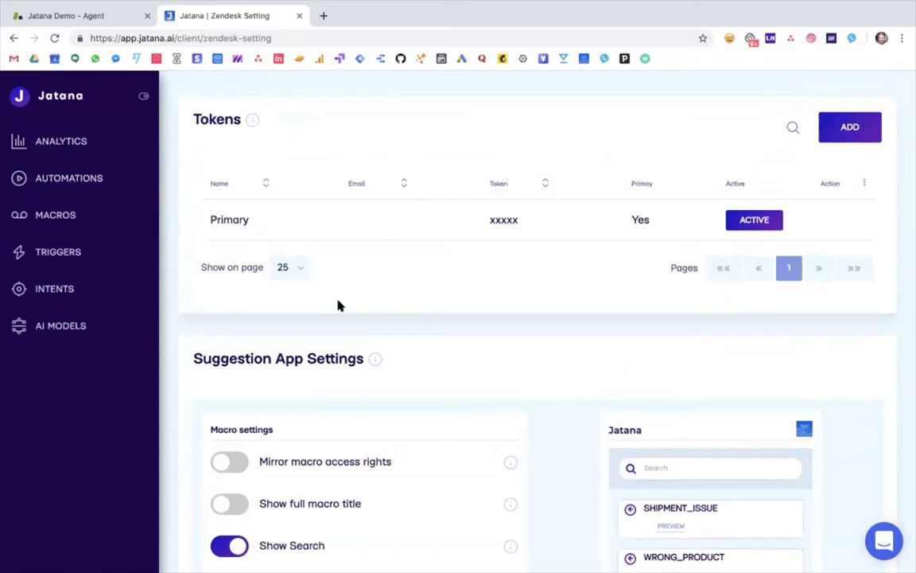
{"action": "scroll", "coordinate": [479, 295], "scroll_direction": "up", "scroll_amount": 3}
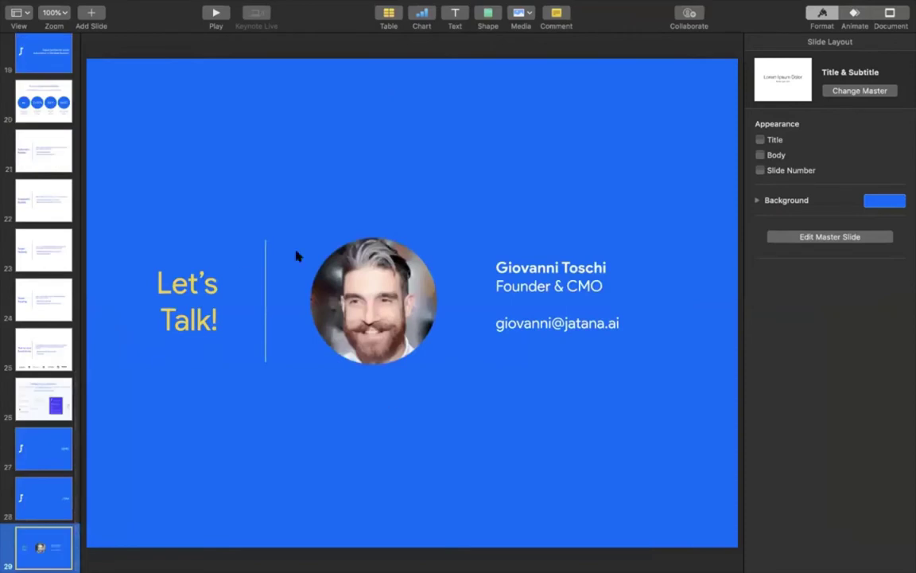
{"action": "mouse_move", "coordinate": [307, 5]}
{"action": "key", "text": "ctrl+Left"}
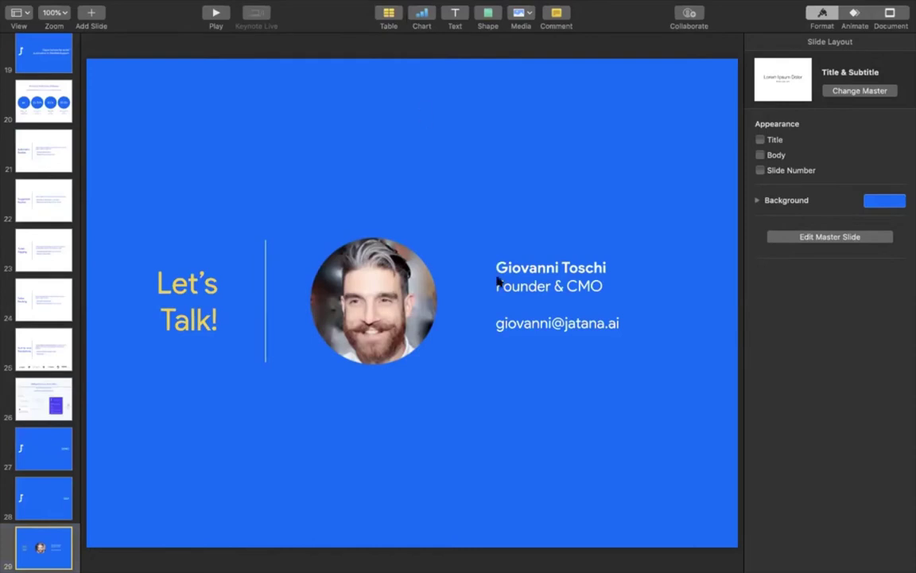
{"action": "mouse_move", "coordinate": [509, 6]}
{"action": "mouse_move", "coordinate": [351, 9]}
{"action": "key", "text": "ctrl+Left"}
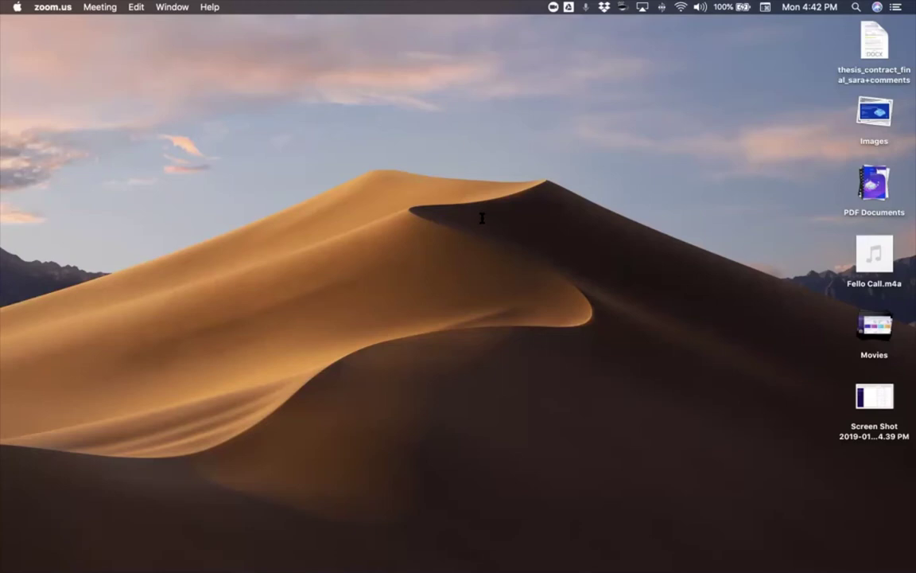
{"action": "key", "text": "ctrl+Right"}
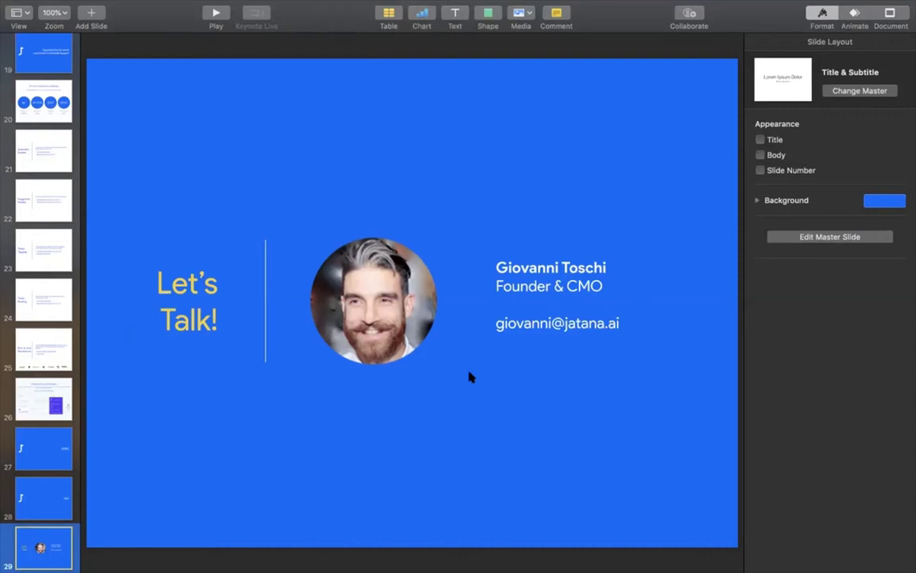
{"action": "key", "text": "ctrl+Left"}
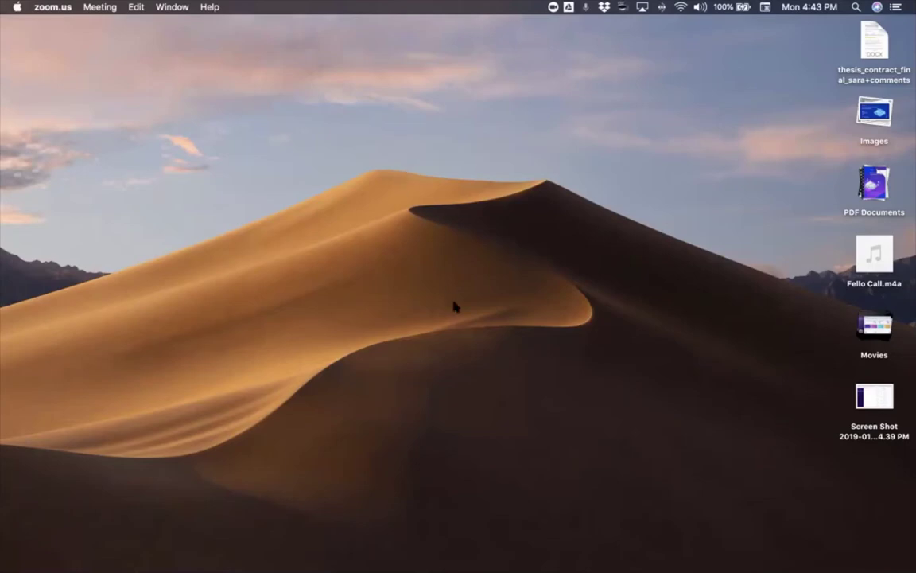
Switch back to the Jatana dashboard, open the intents and compare the custom intents with the macro intents.
{"action": "key", "text": "ctrl+Right"}
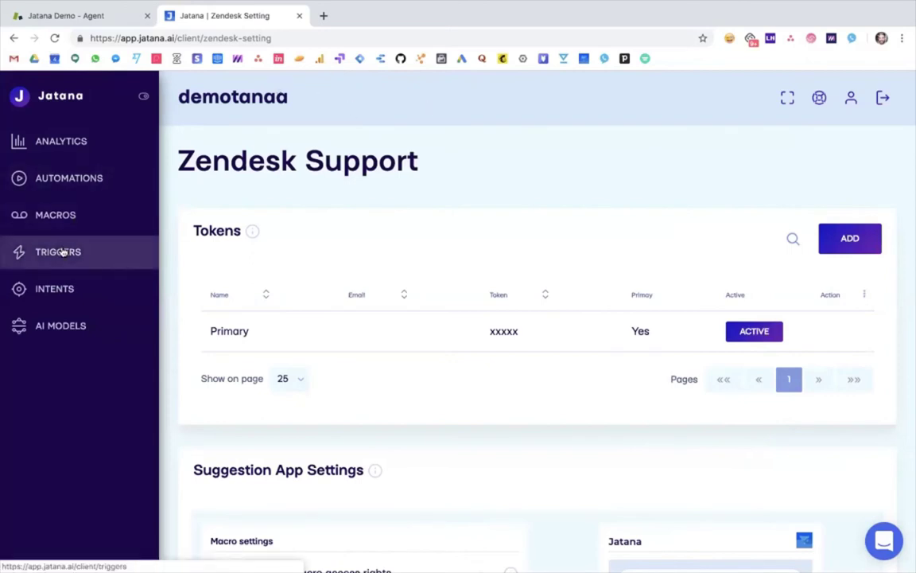
{"action": "left_click", "coordinate": [58, 290]}
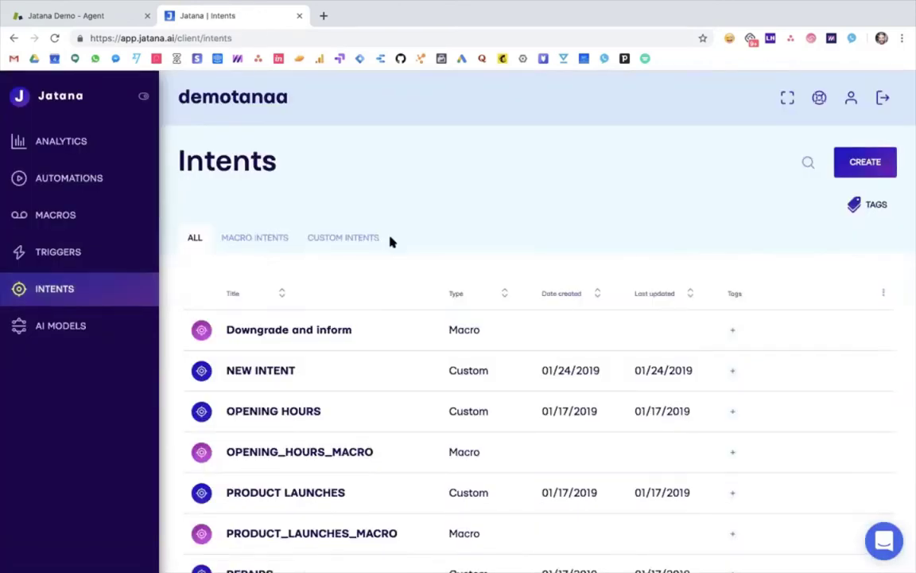
{"action": "left_click", "coordinate": [343, 239]}
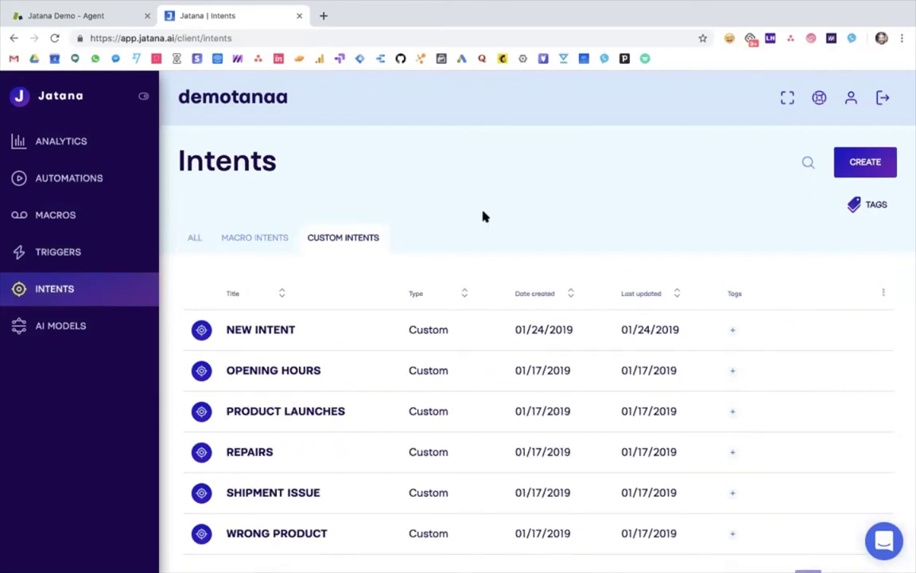
{"action": "left_click", "coordinate": [254, 246]}
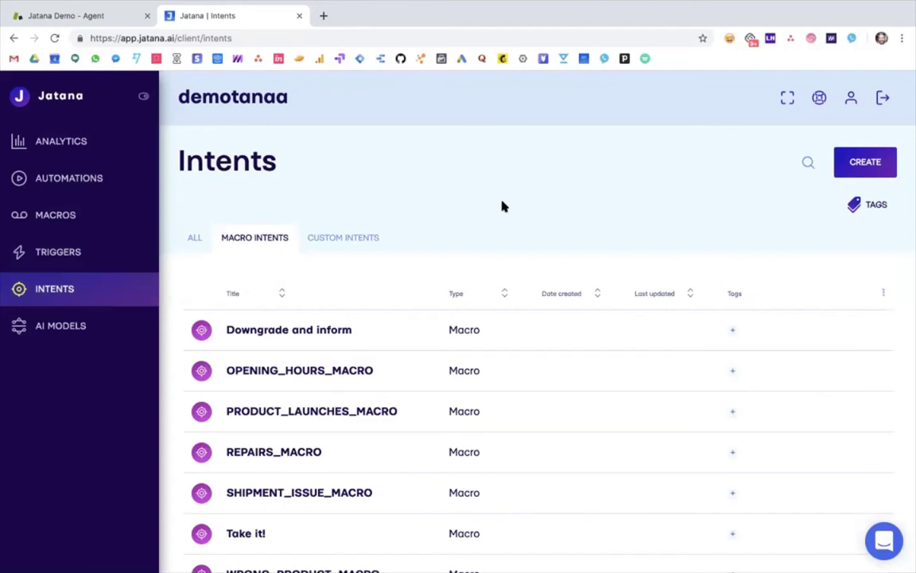
{"action": "left_click", "coordinate": [354, 237]}
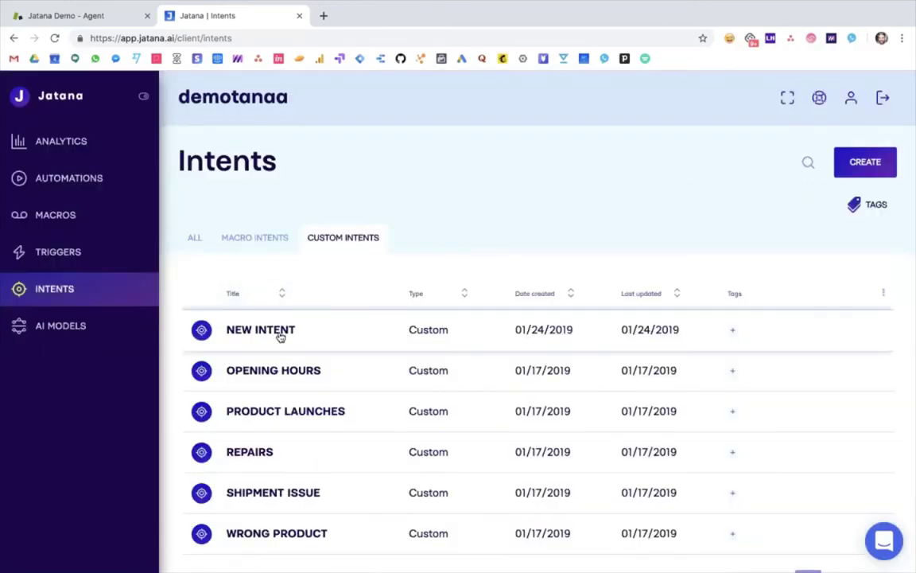
Open the custom intent NEW INTENT, check which conditions its tickets can be filtered by, and close the filters without applying any.
{"action": "left_click", "coordinate": [322, 331]}
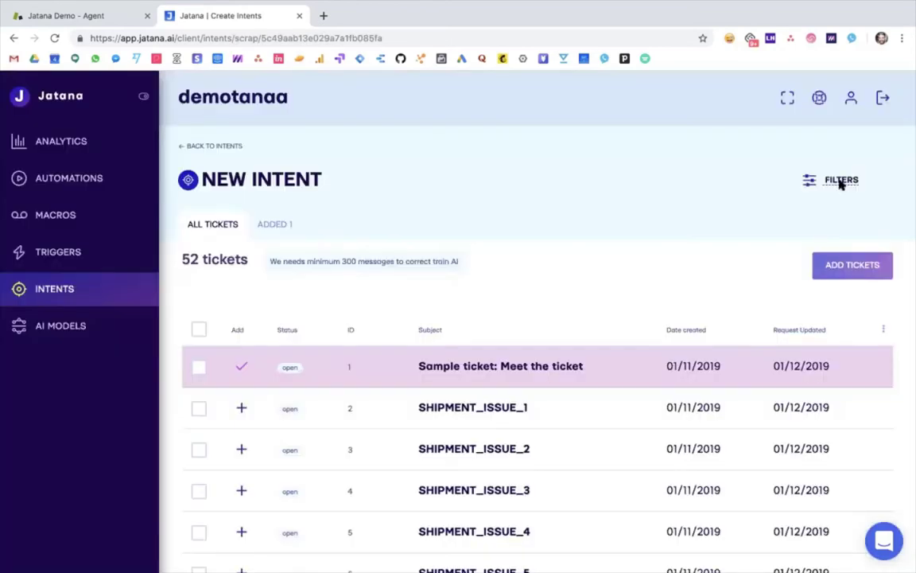
{"action": "left_click", "coordinate": [839, 181]}
{"action": "left_click", "coordinate": [292, 331]}
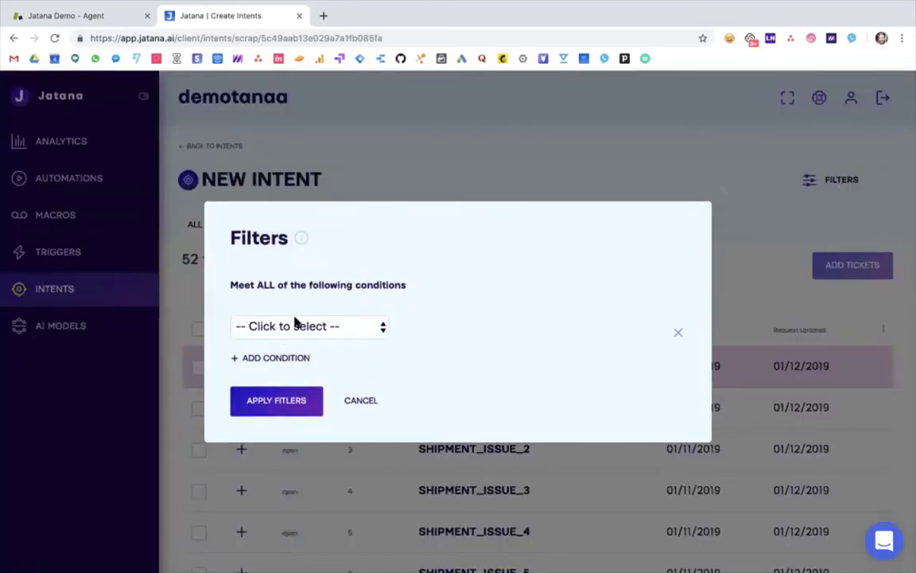
{"action": "left_click", "coordinate": [354, 322]}
{"action": "scroll", "coordinate": [354, 371], "scroll_direction": "down", "scroll_amount": 2}
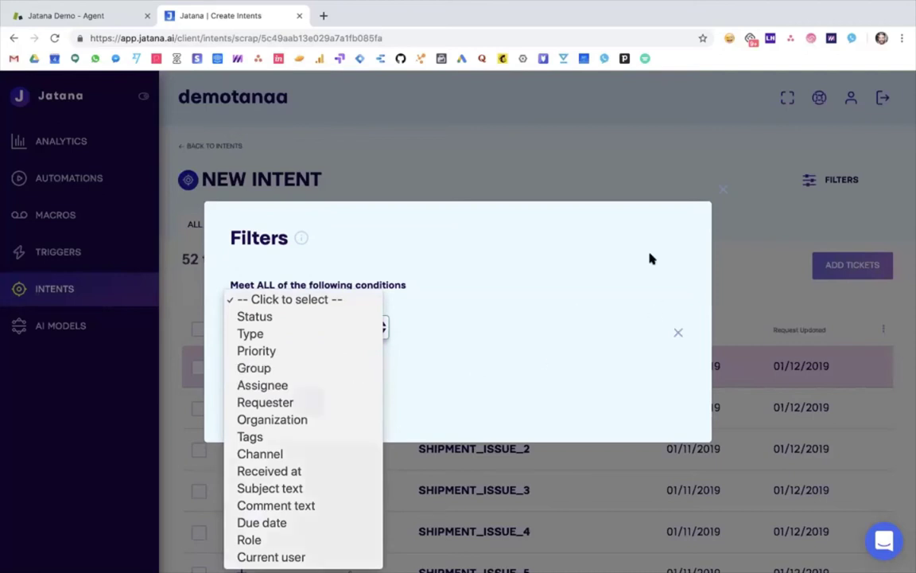
{"action": "left_click", "coordinate": [723, 189]}
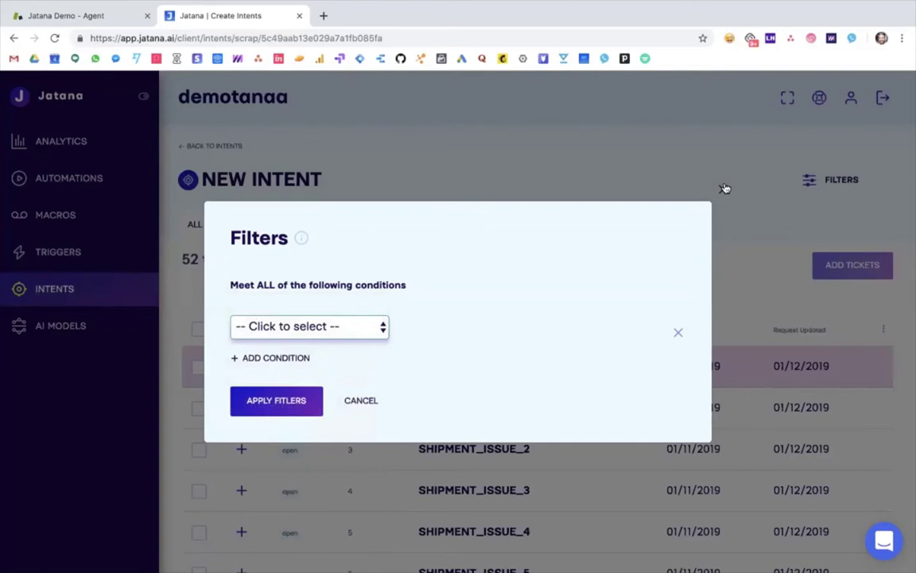
{"action": "left_click", "coordinate": [722, 189]}
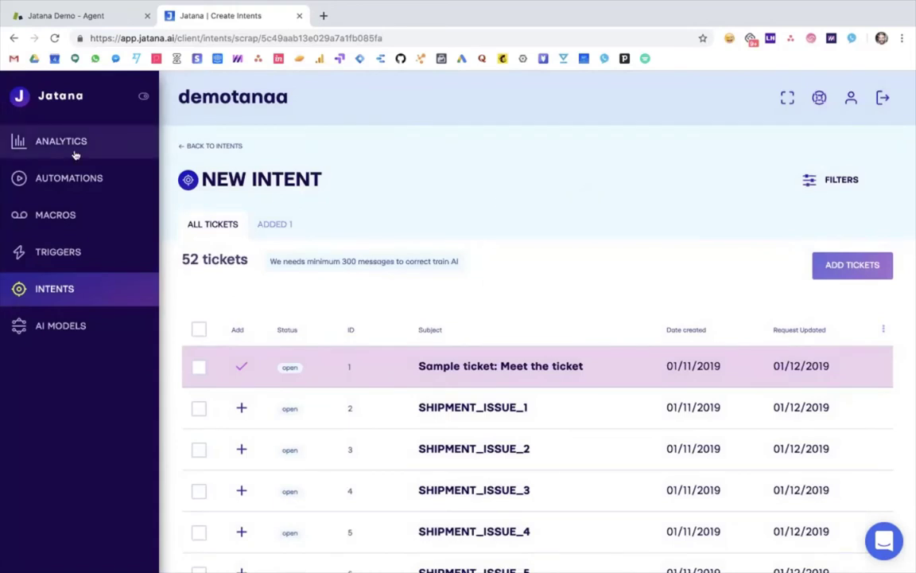
Review the automations list and the analytics overview, then return to the automations.
{"action": "left_click", "coordinate": [70, 180]}
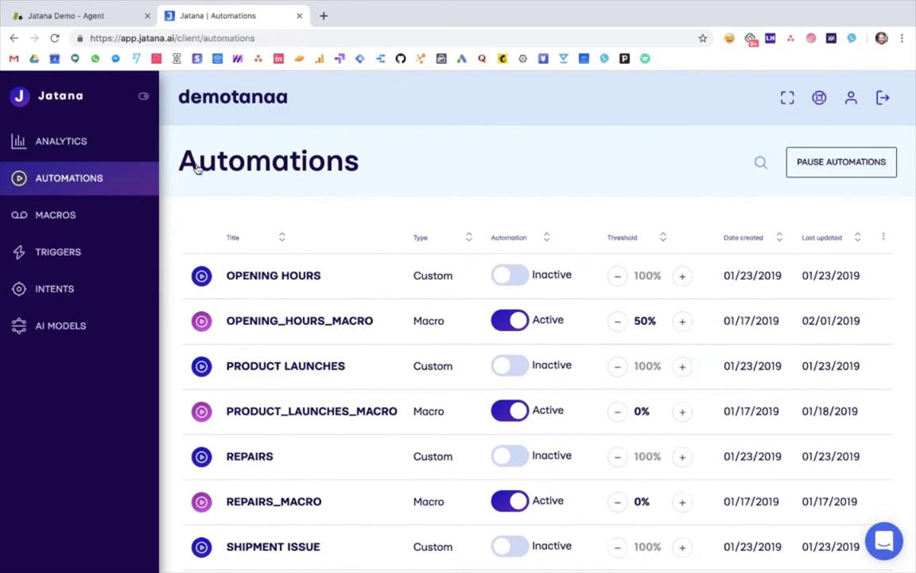
{"action": "left_click", "coordinate": [105, 148]}
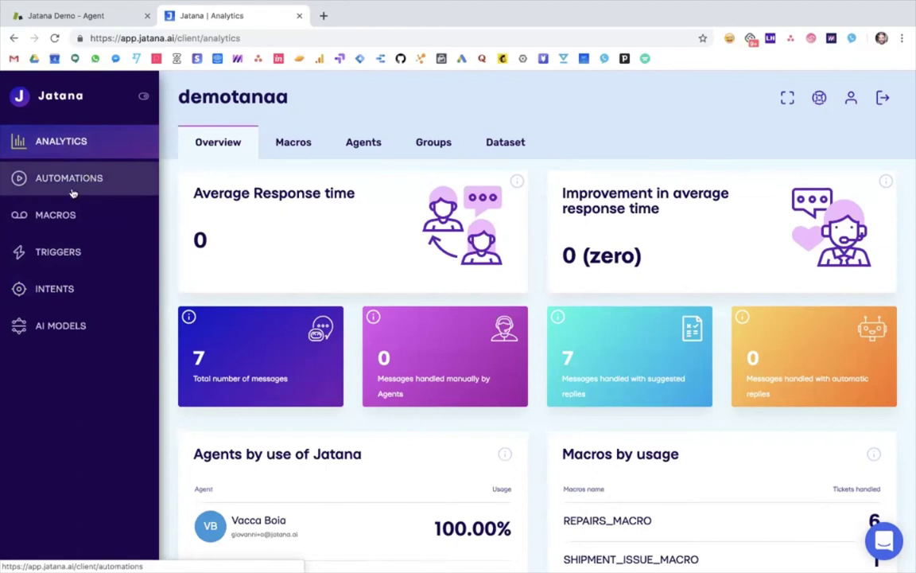
{"action": "left_click", "coordinate": [71, 191]}
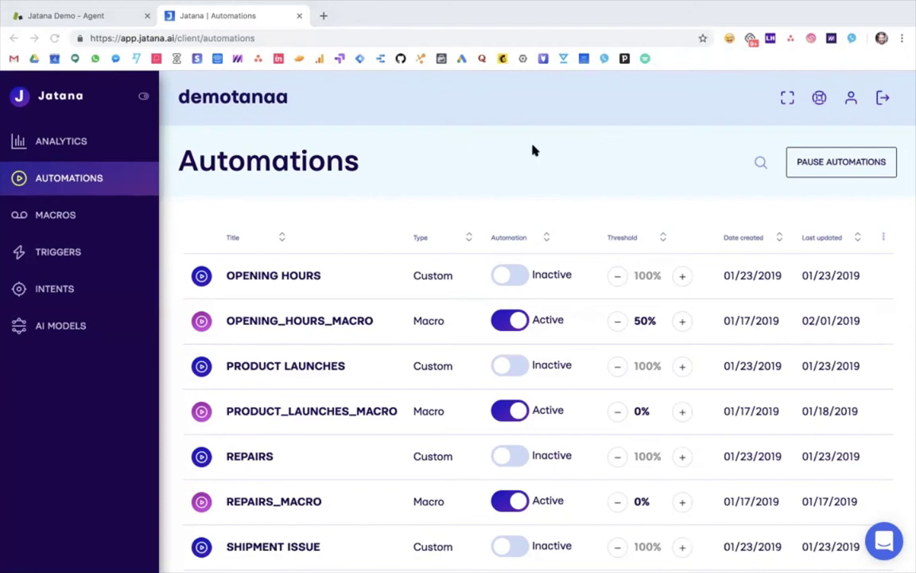
Switch to the Keynote presentation and go back from the closing contact slide through the preceding slides.
{"action": "left_click", "coordinate": [450, 154]}
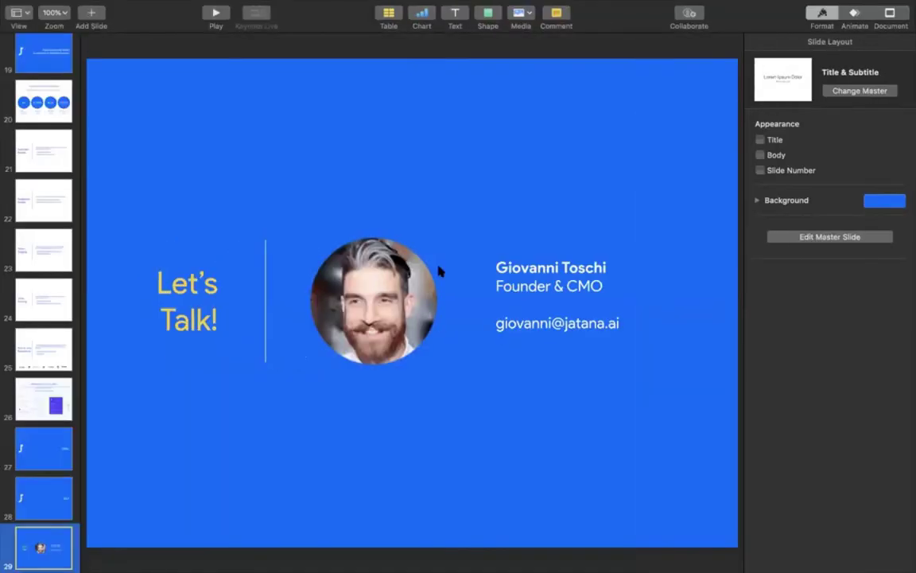
{"action": "key", "text": "Up"}
{"action": "key", "text": "Up"}
{"action": "key", "text": "Up"}
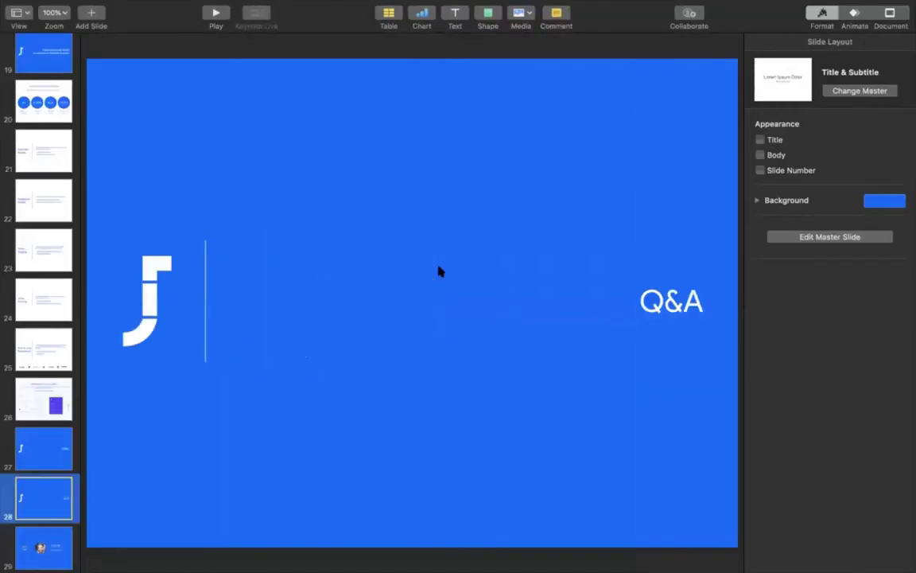